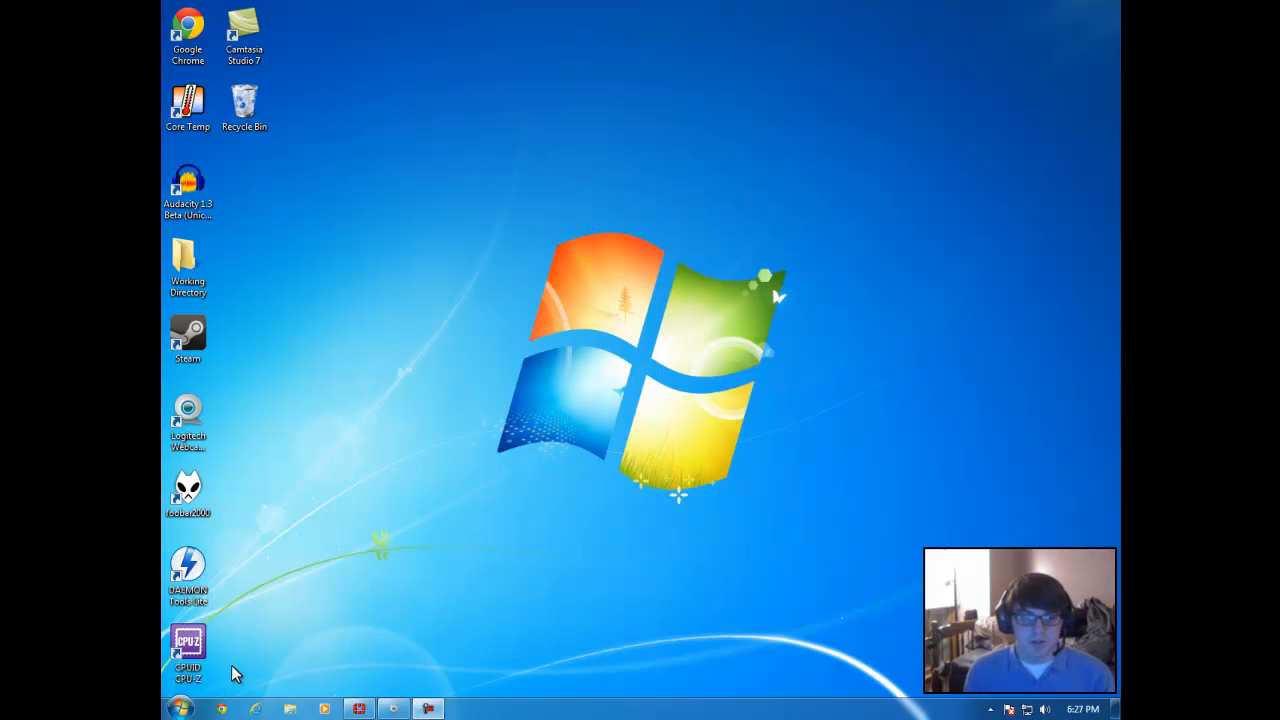
Step: Open audacity.sourceforge.net in Chrome and go to the download page for Audacity 1.3.13 (Beta)
click(222, 708)
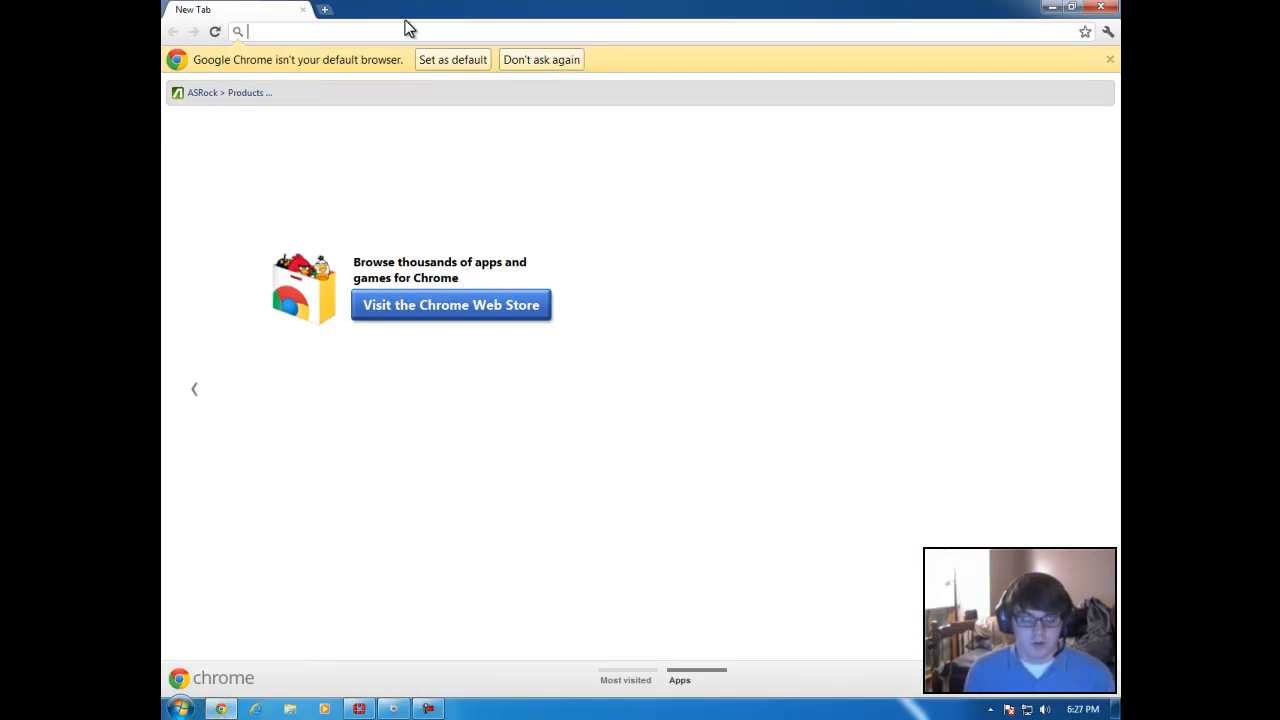
text(auda)
key(End)
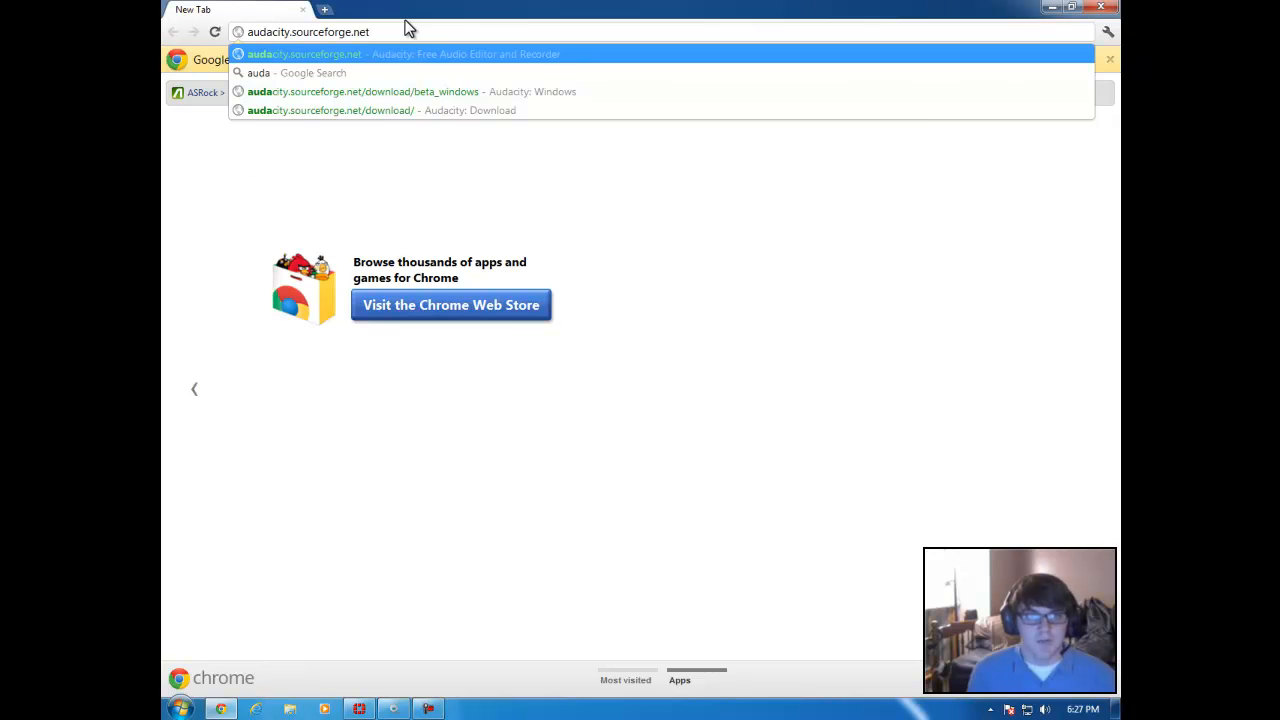
key(Return)
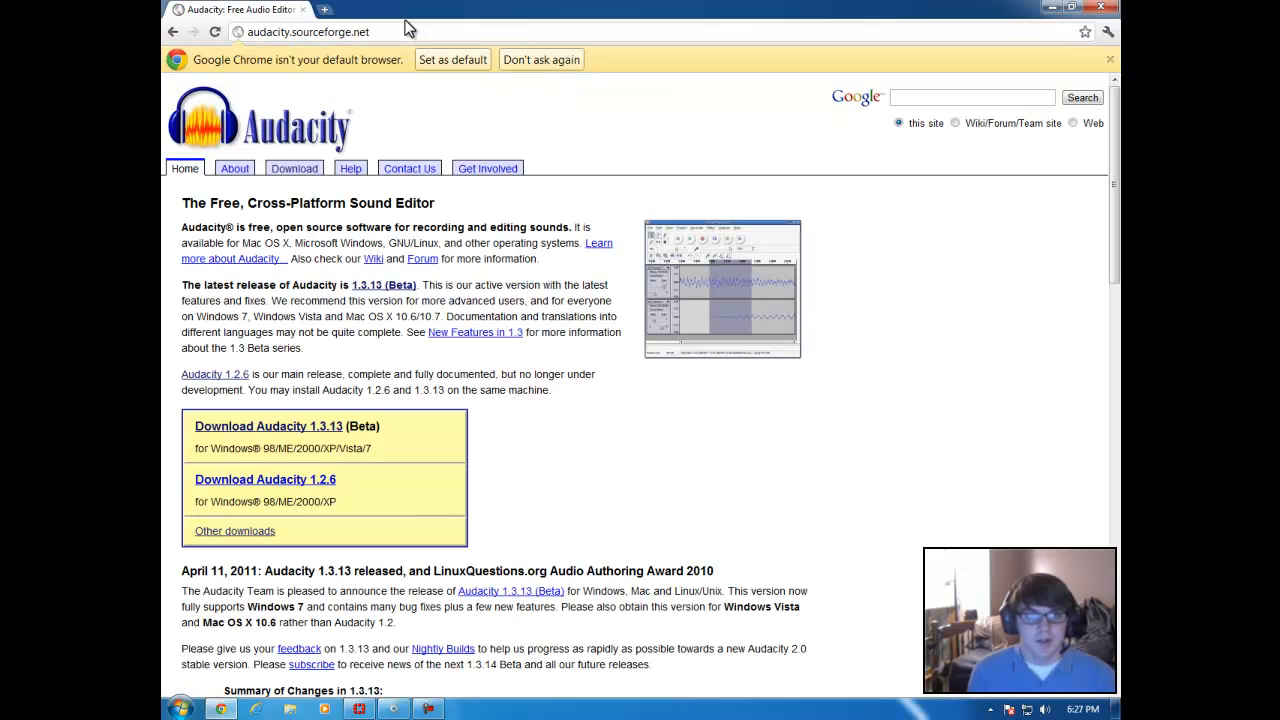
click(272, 427)
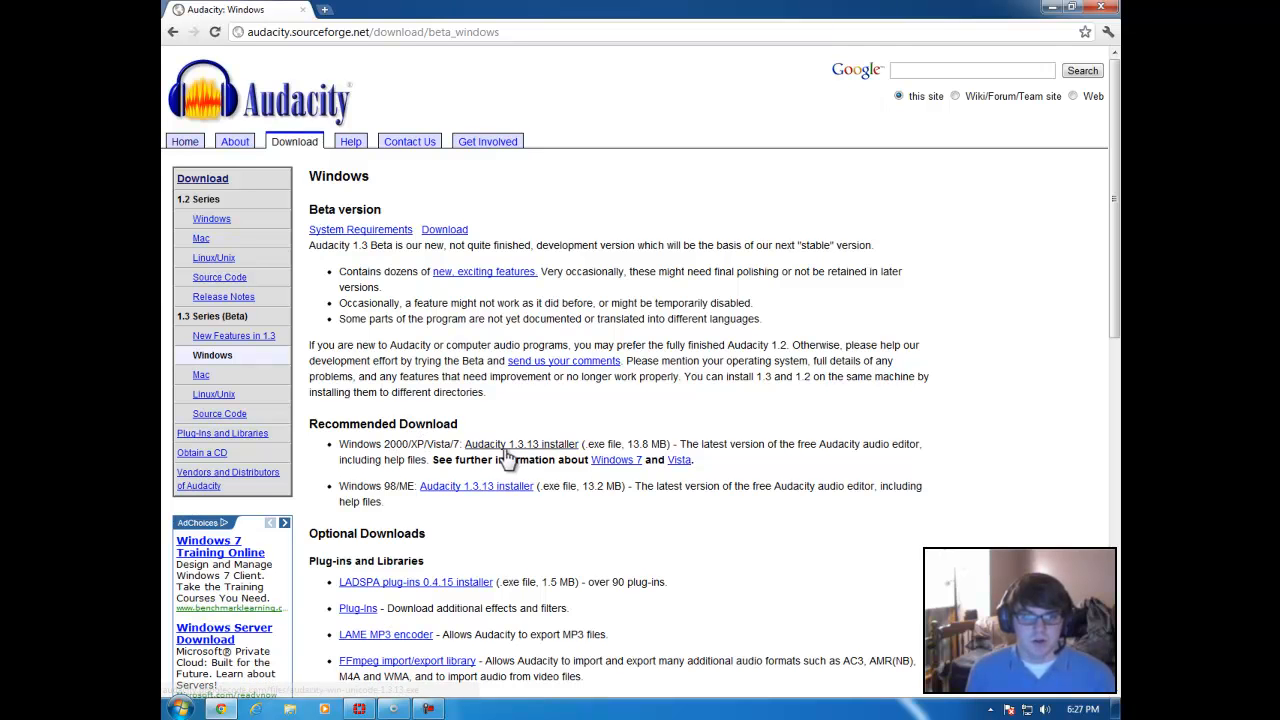
Step: Try to download the Audacity 1.3.13 installer for Windows 2000/XP/Vista/7, cancel saving it and close the browser
drag(340, 446, 462, 448)
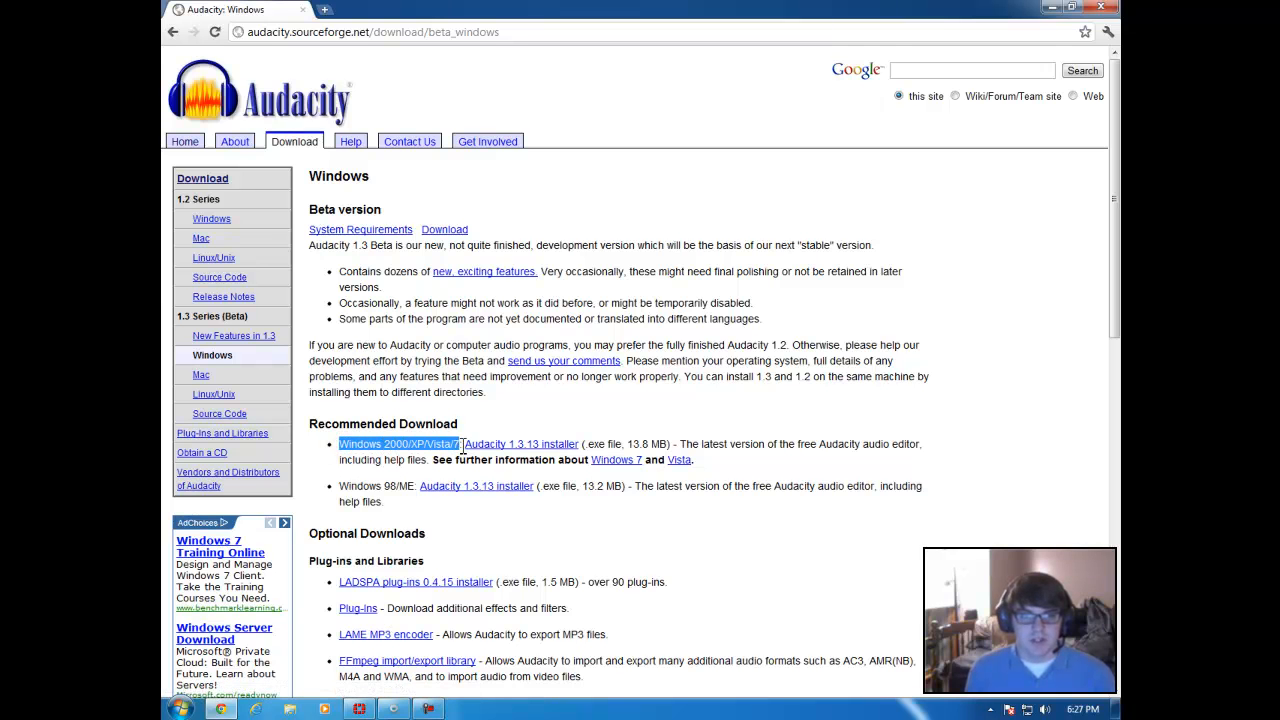
click(511, 419)
click(526, 445)
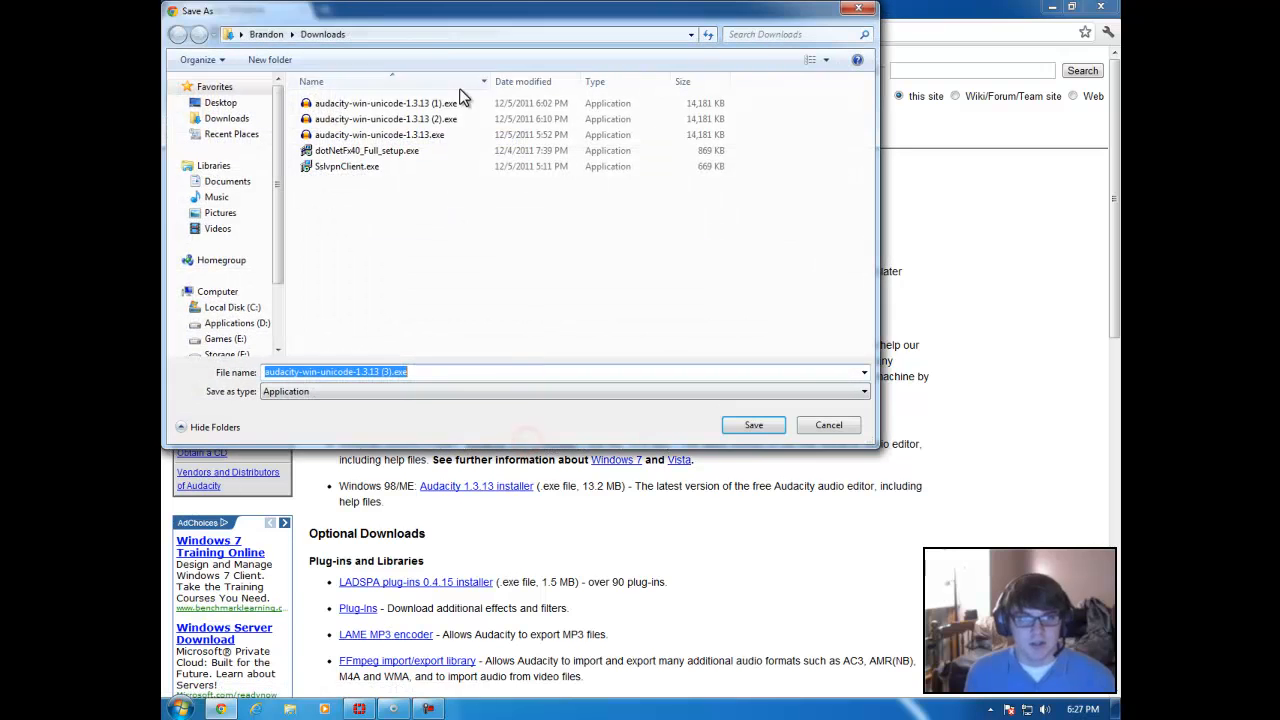
click(828, 425)
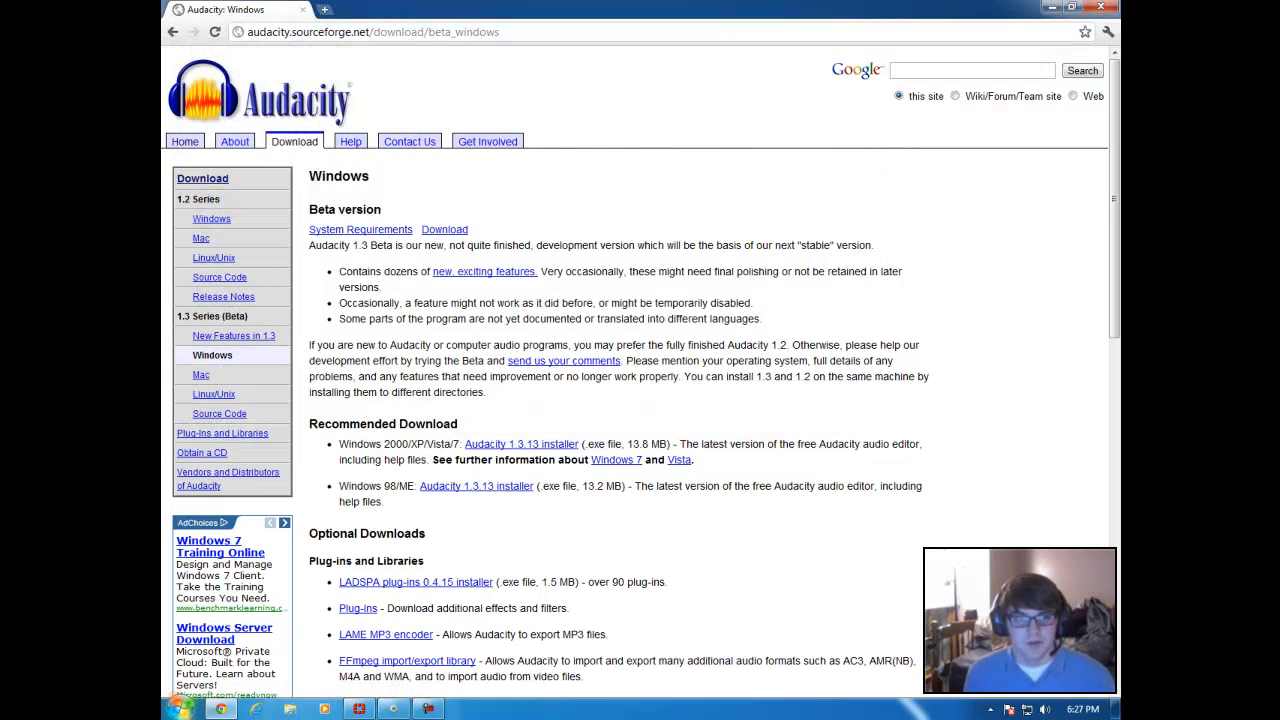
click(1098, 8)
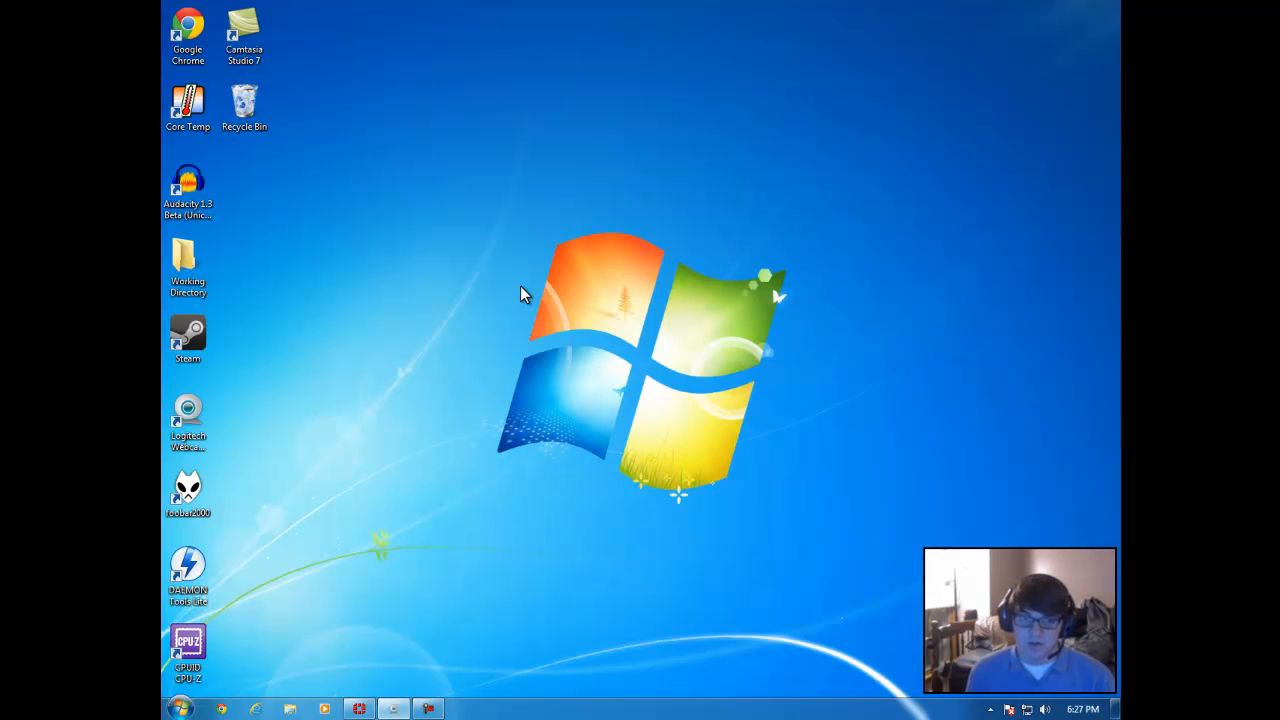
Step: Open Cisco-synth.mp3 from the Working Directory folder in Audacity and briefly play its beginning
double_click(186, 190)
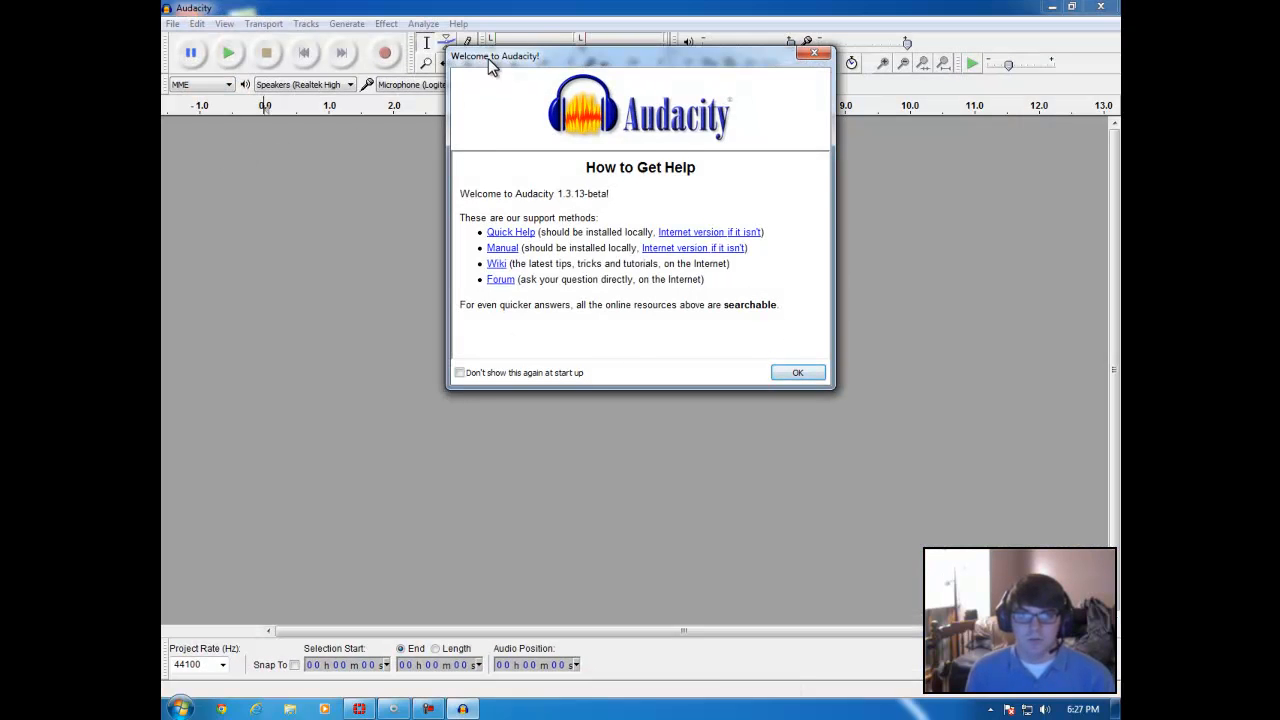
click(806, 371)
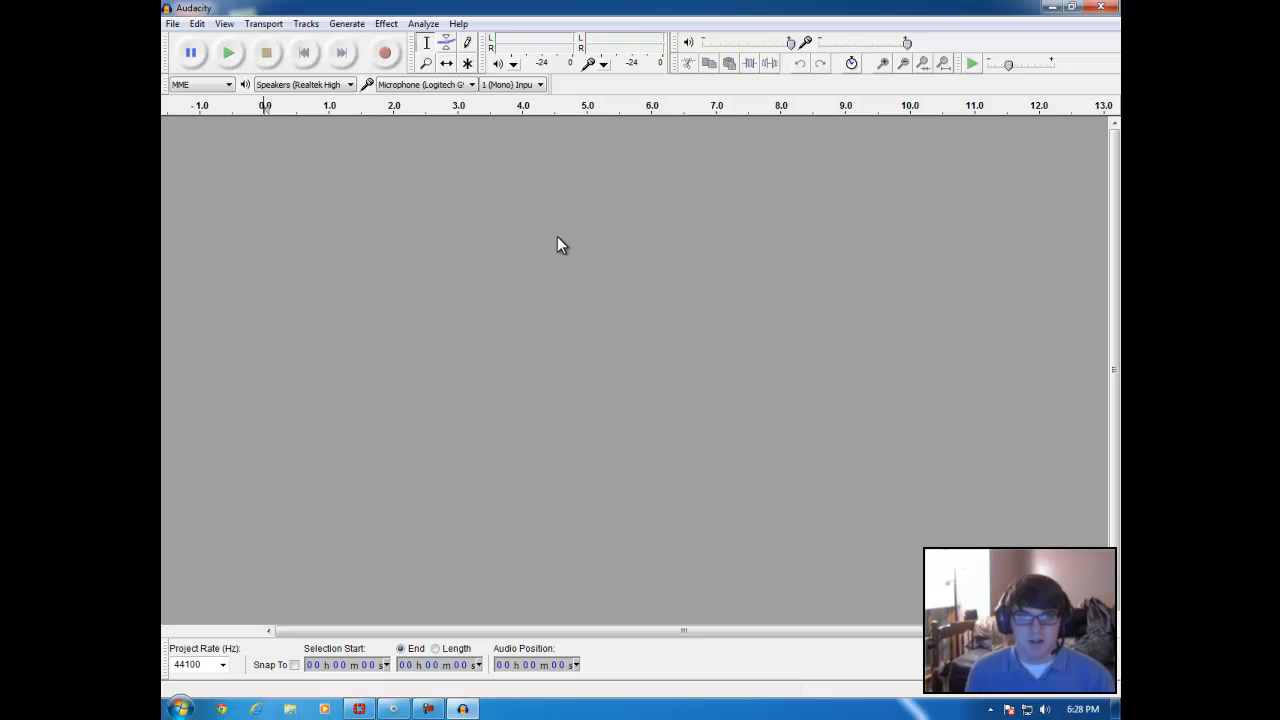
click(173, 23)
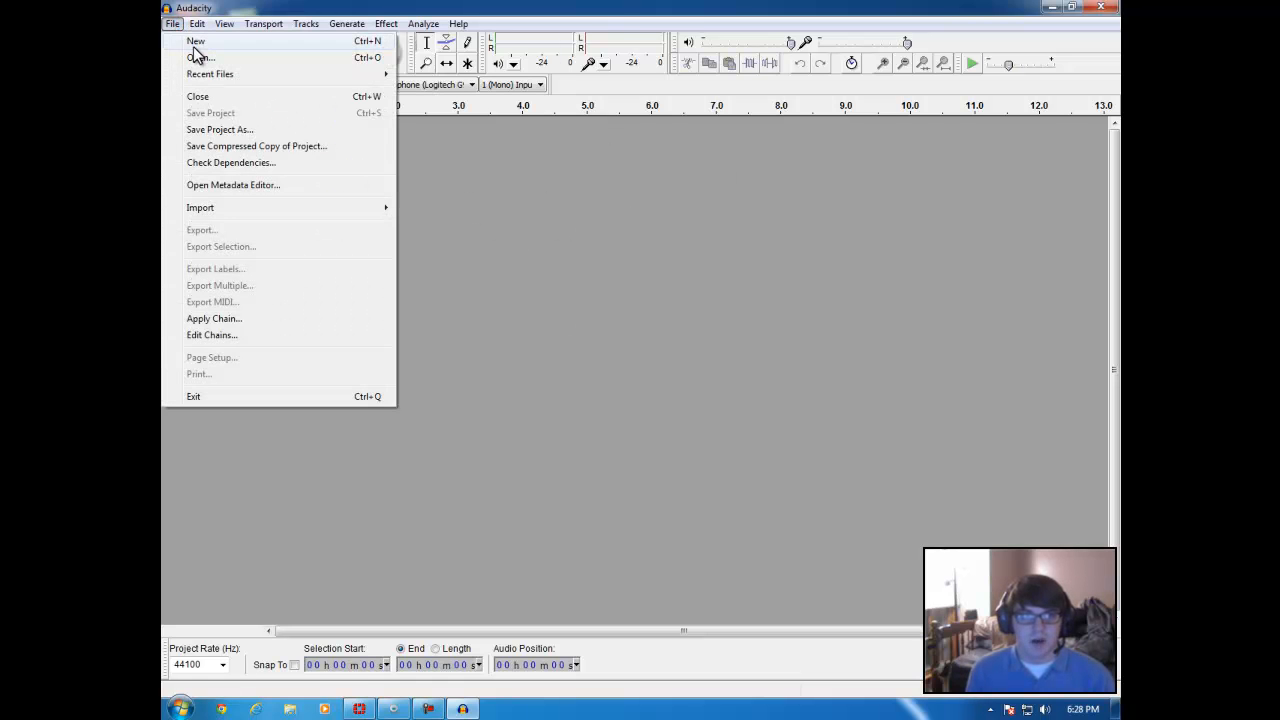
click(199, 60)
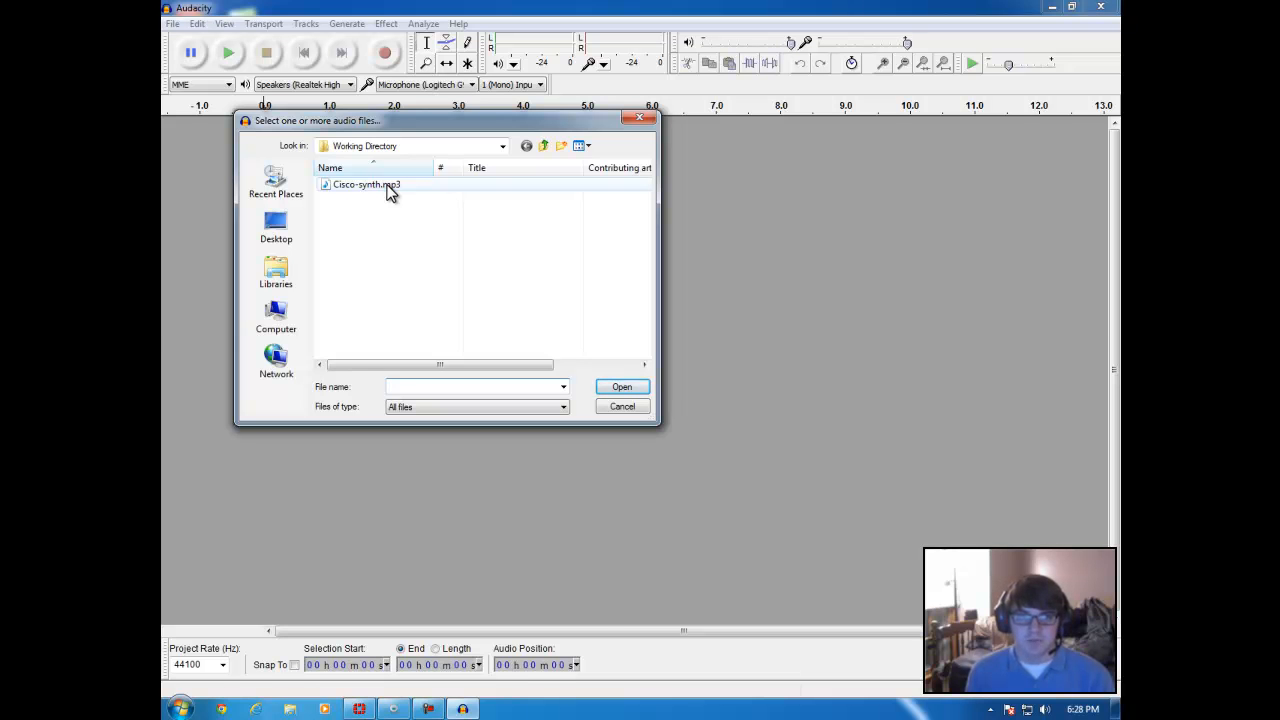
double_click(389, 188)
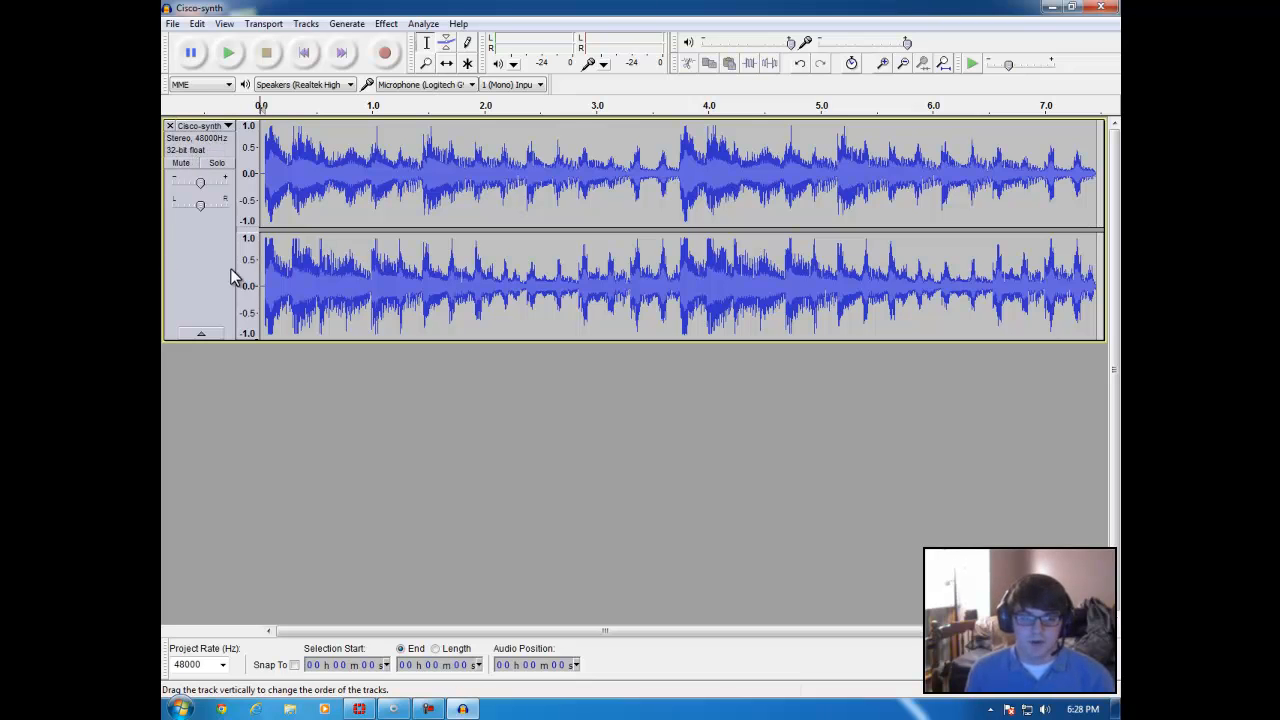
click(229, 55)
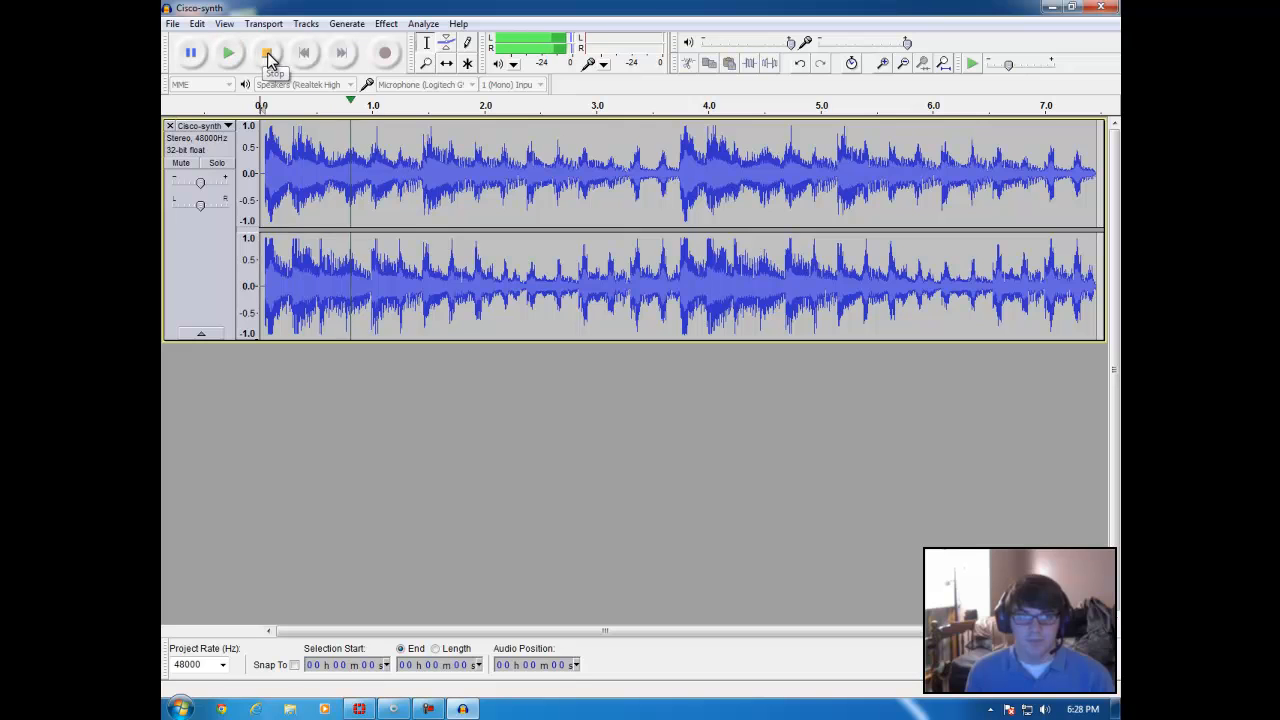
click(267, 56)
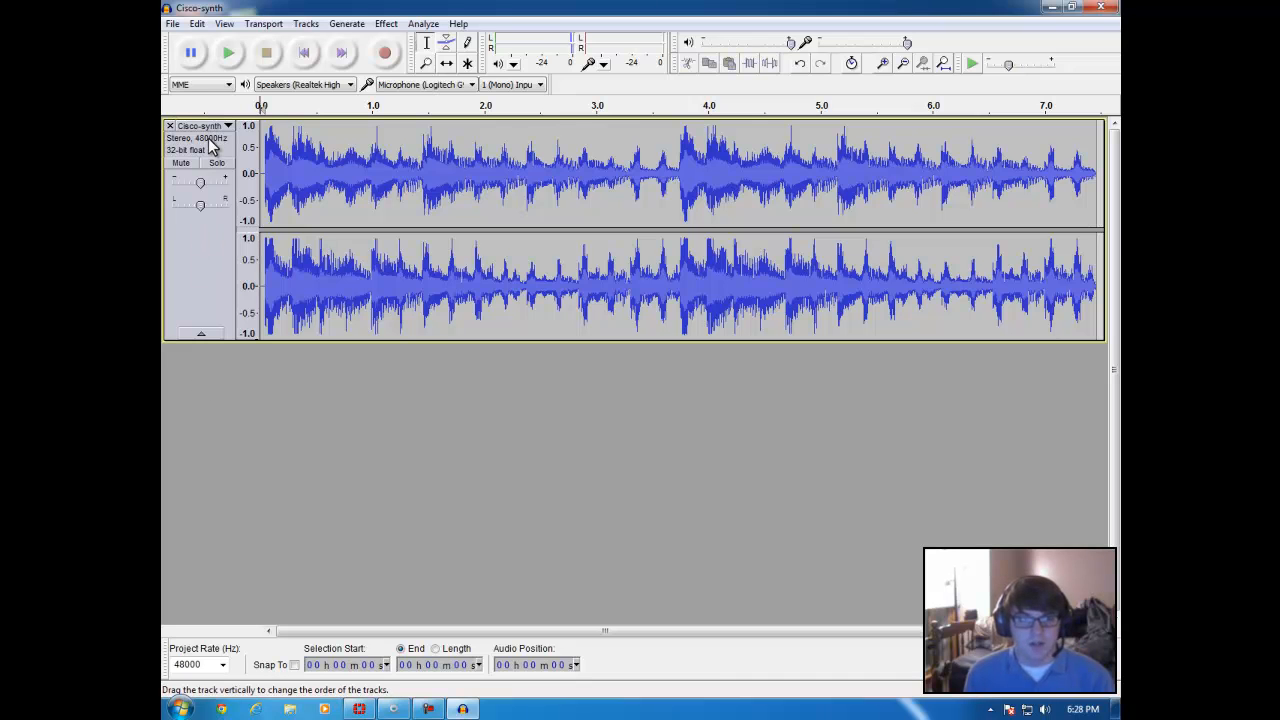
Step: Select the entire Cisco-synth track and convert it from stereo to mono
click(200, 251)
click(222, 344)
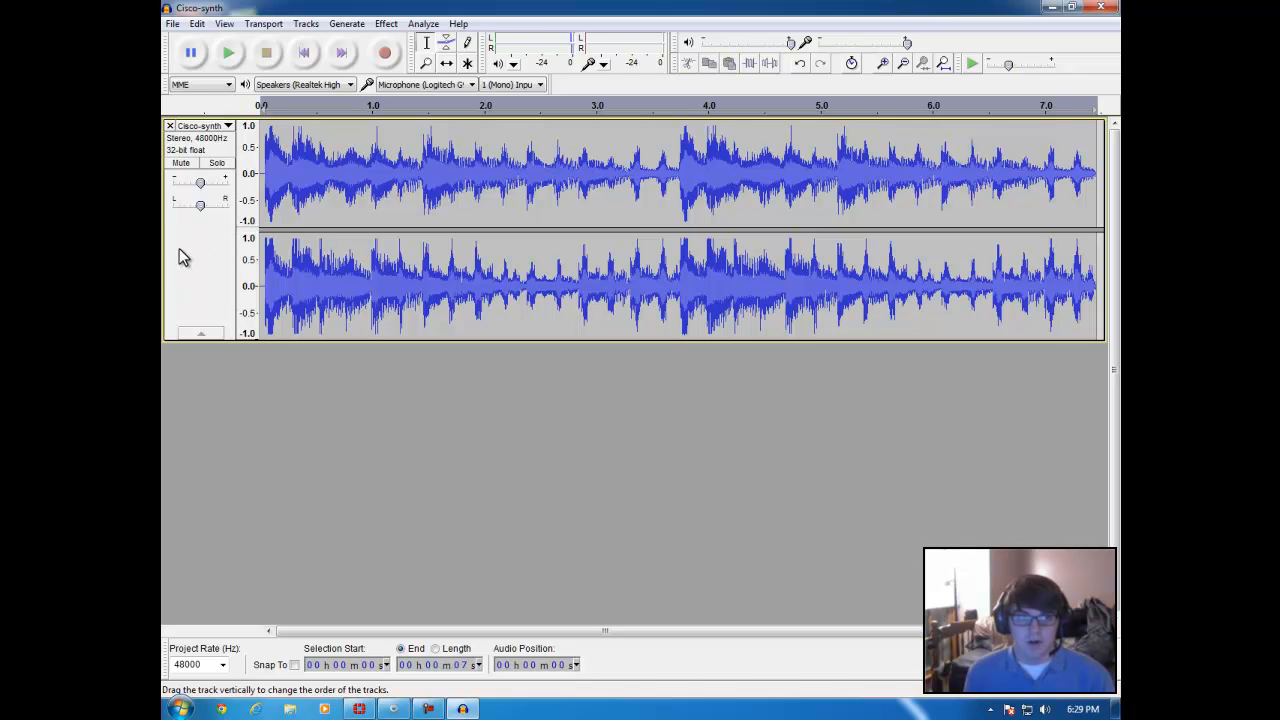
click(204, 251)
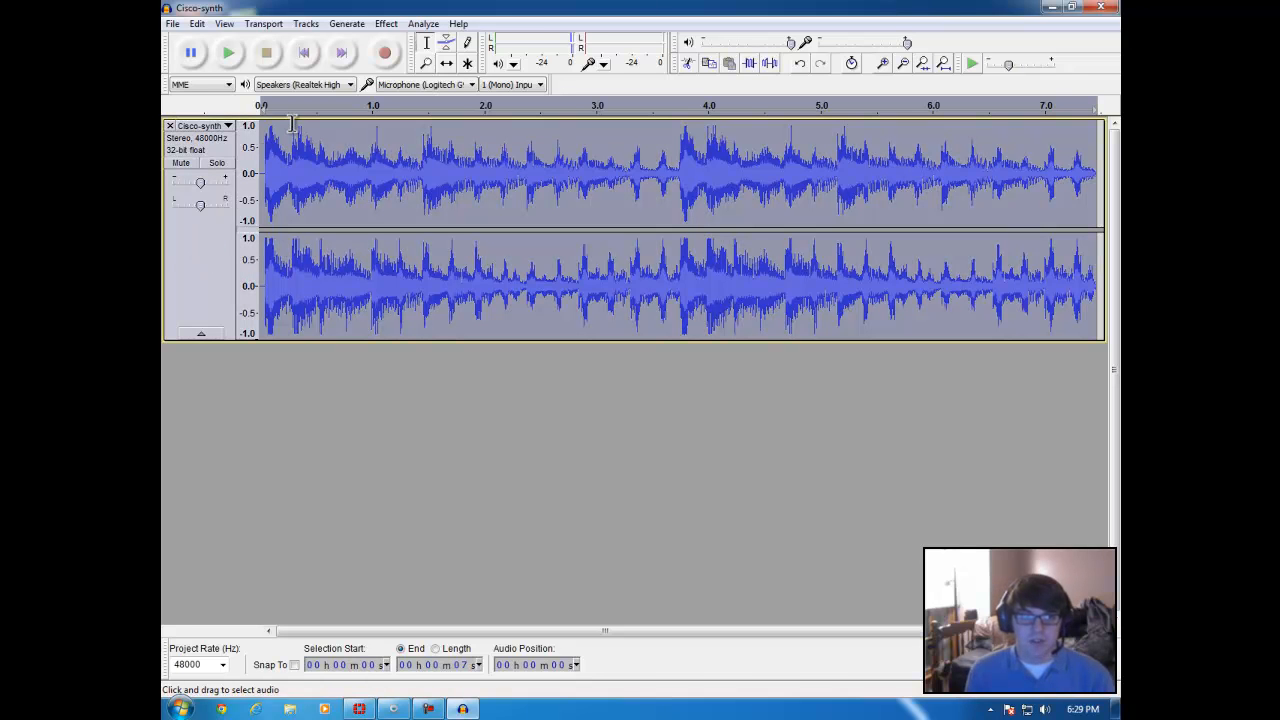
click(306, 27)
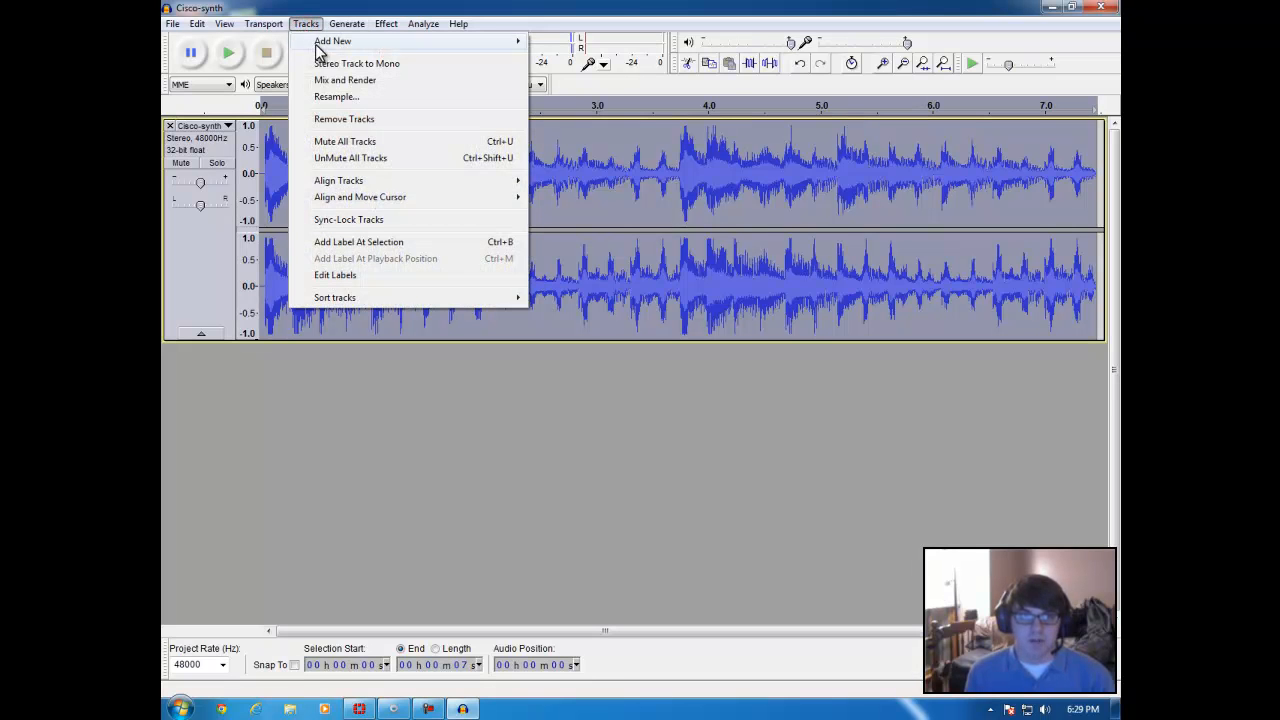
click(330, 64)
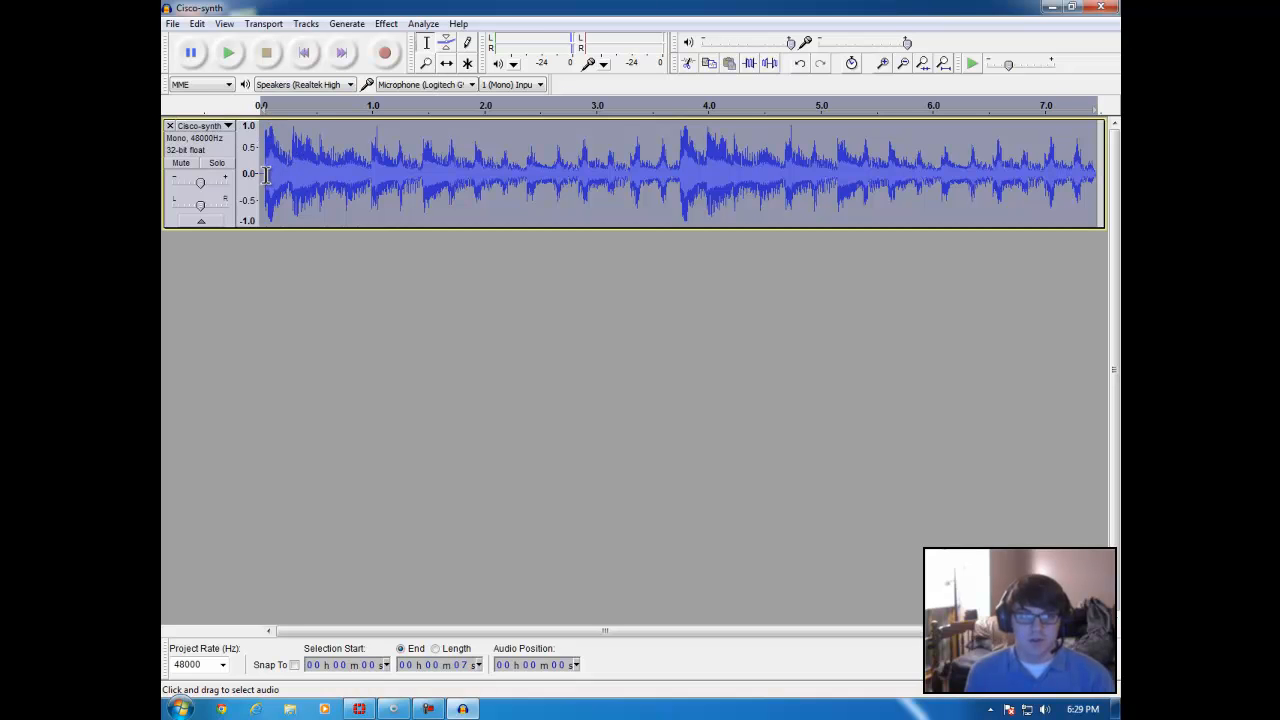
click(258, 247)
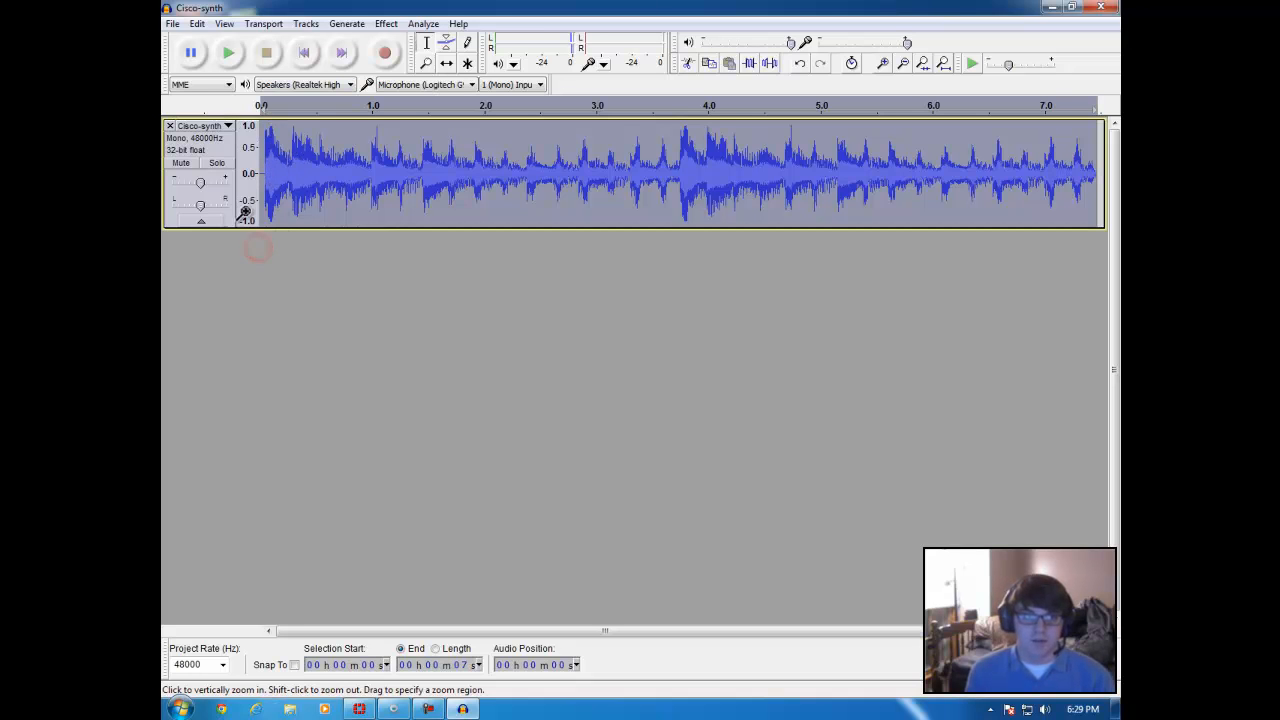
Step: Set the project rate to 8000 Hz and return the track's pan to the centre
click(213, 198)
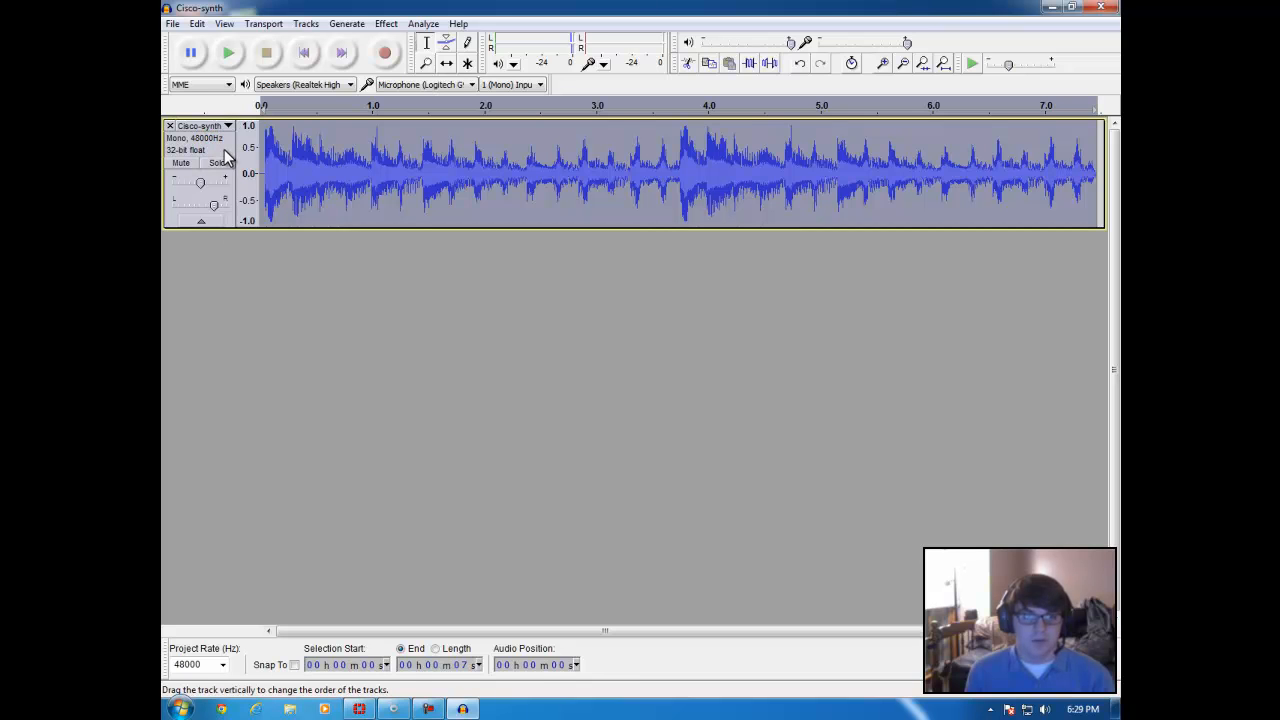
click(235, 300)
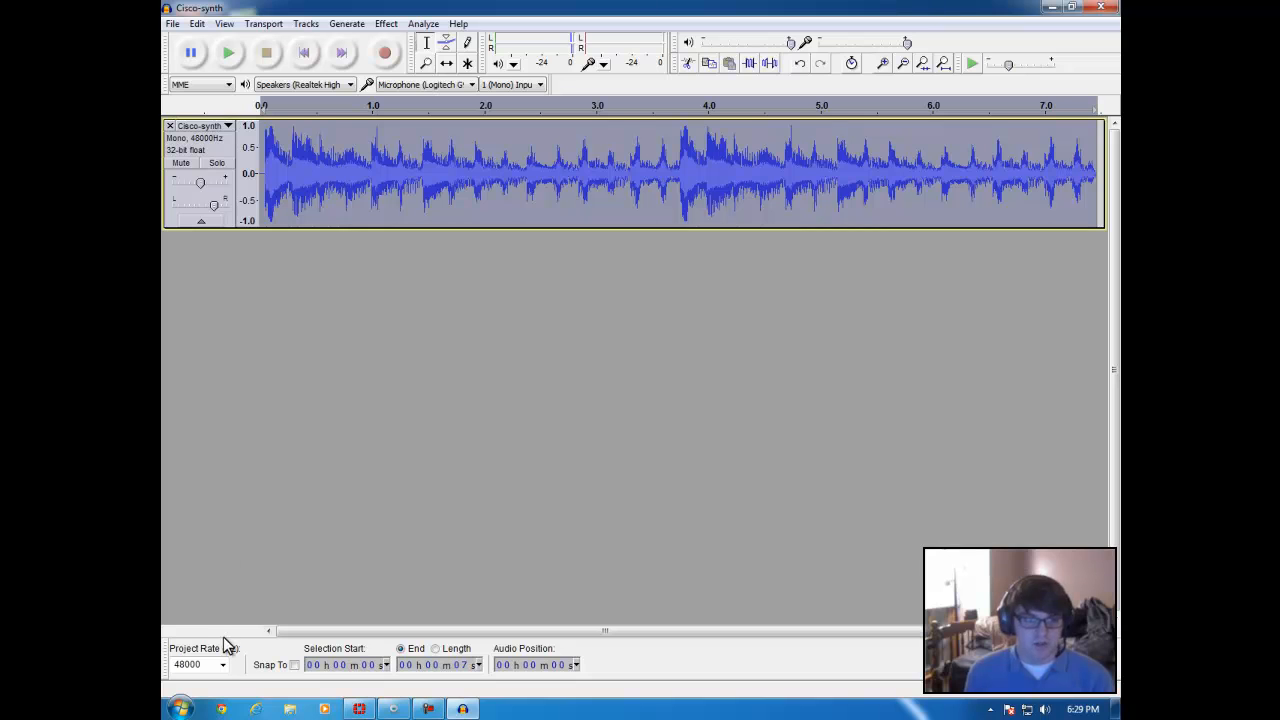
click(224, 667)
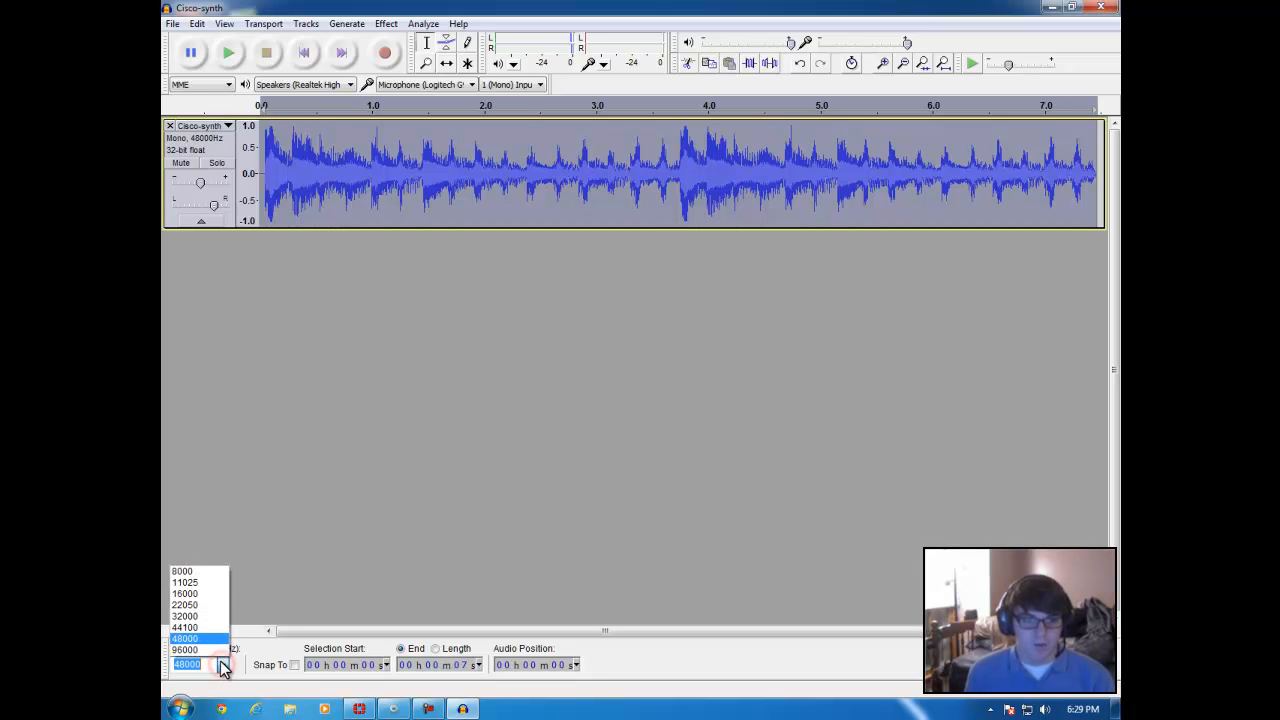
click(192, 573)
click(200, 206)
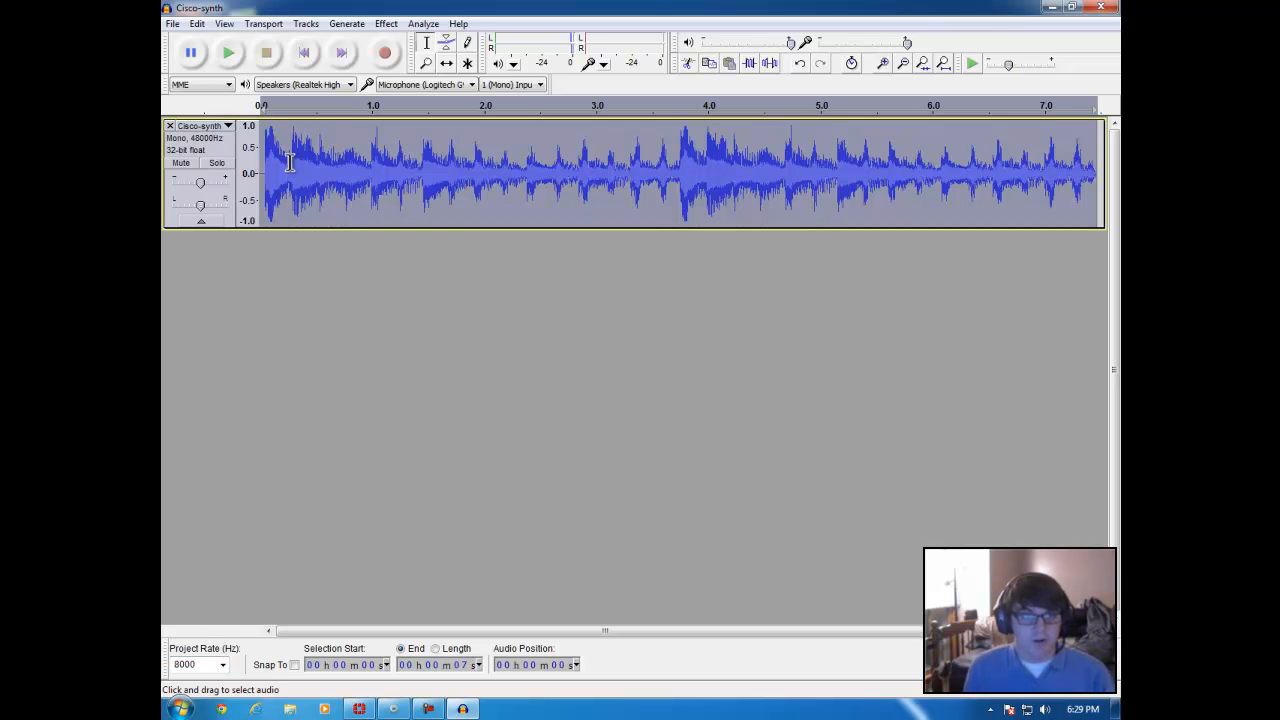
Step: Start exporting the audio to the My Music folder under the file name Cisco-synth2.au
click(171, 29)
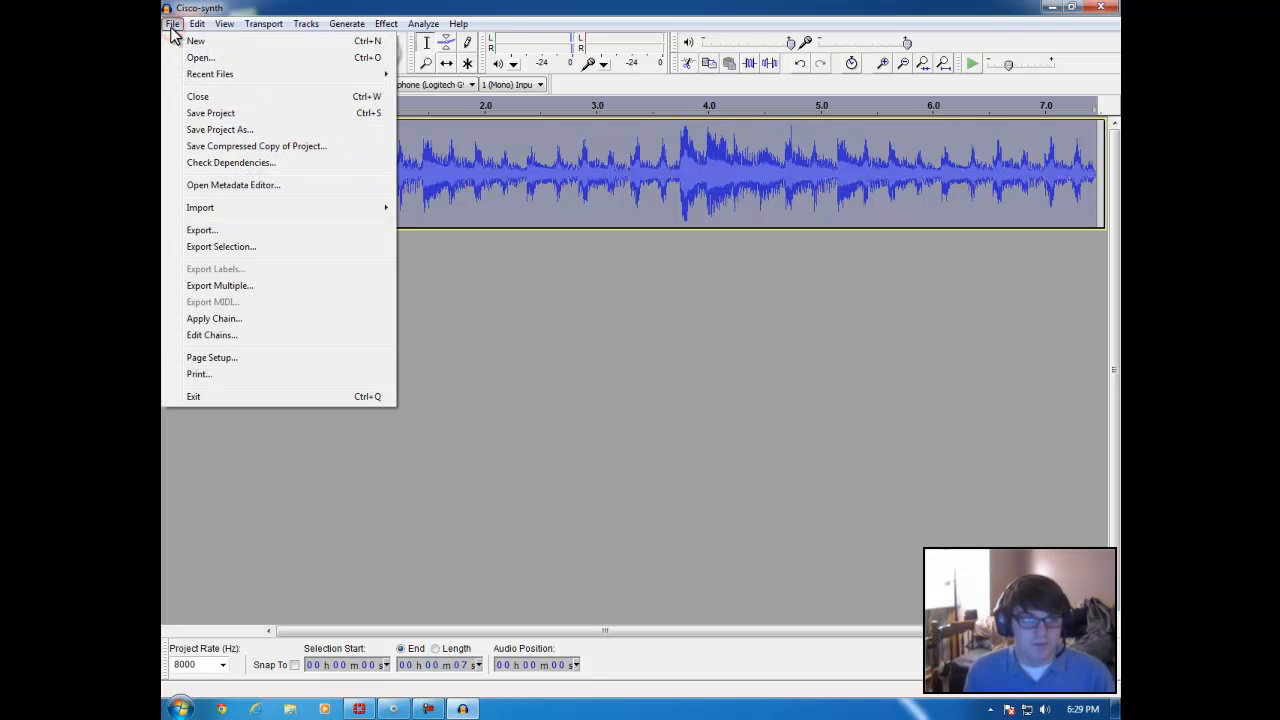
click(212, 234)
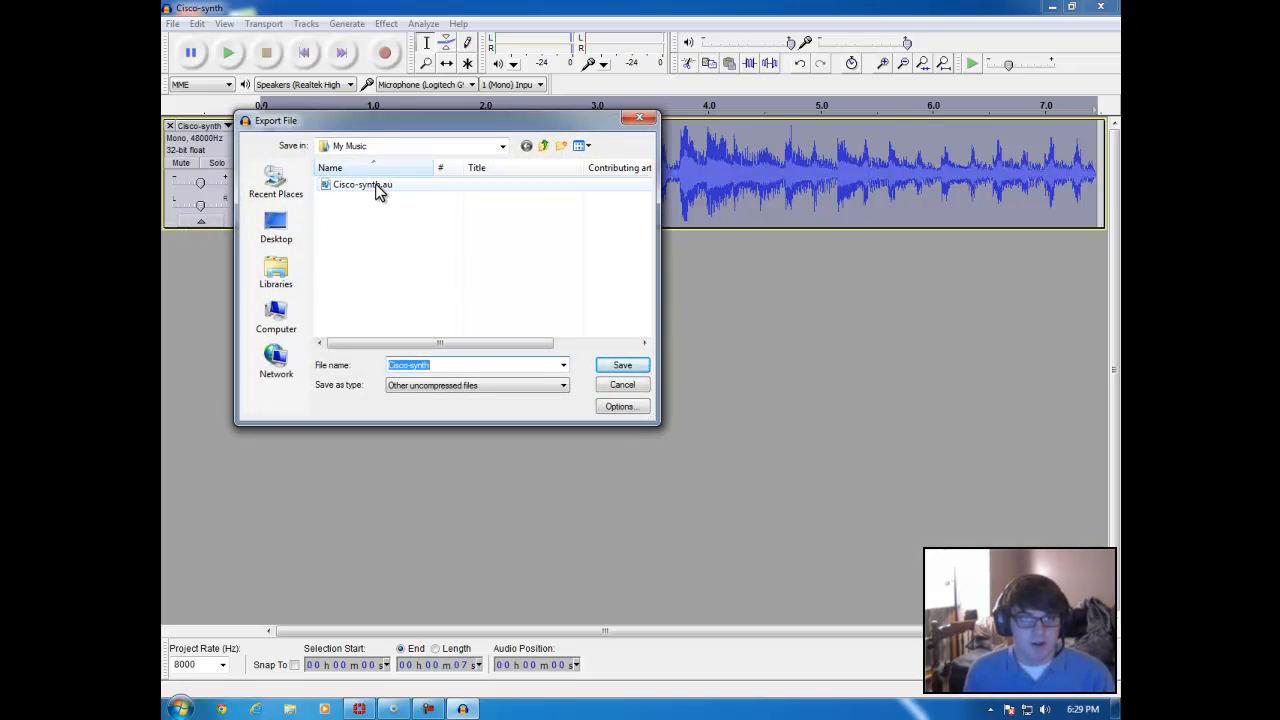
click(375, 185)
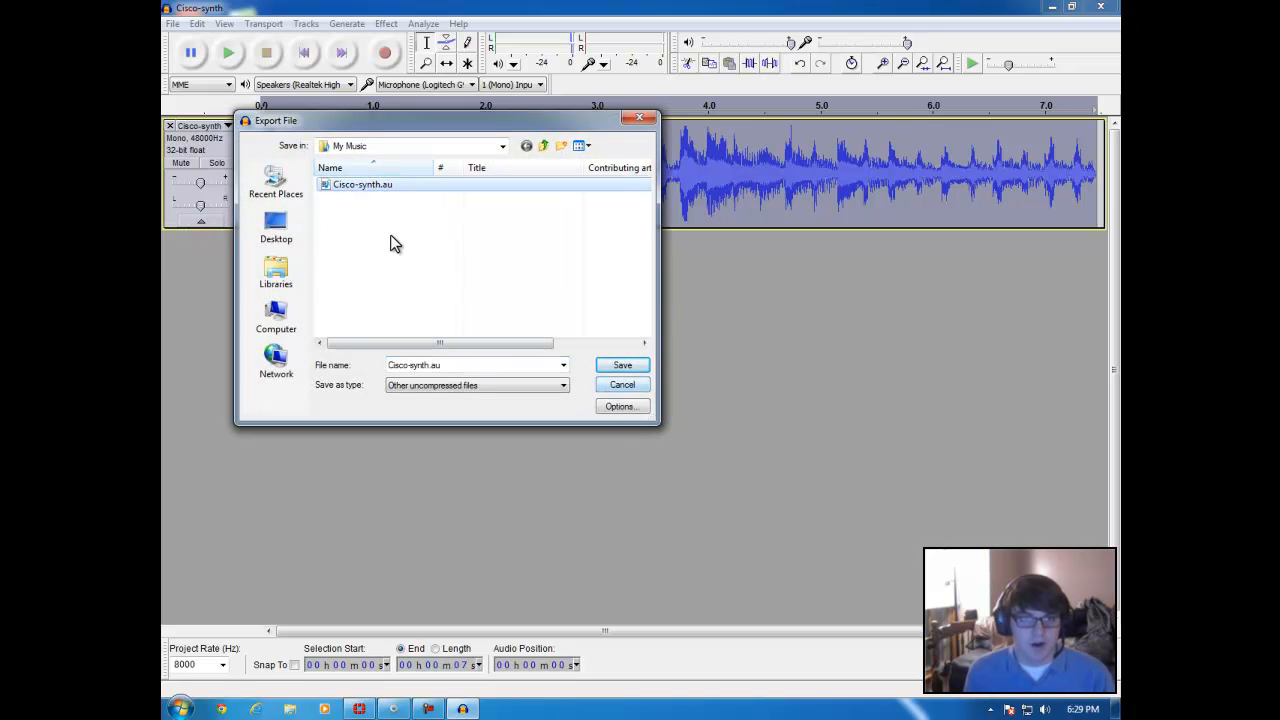
click(381, 227)
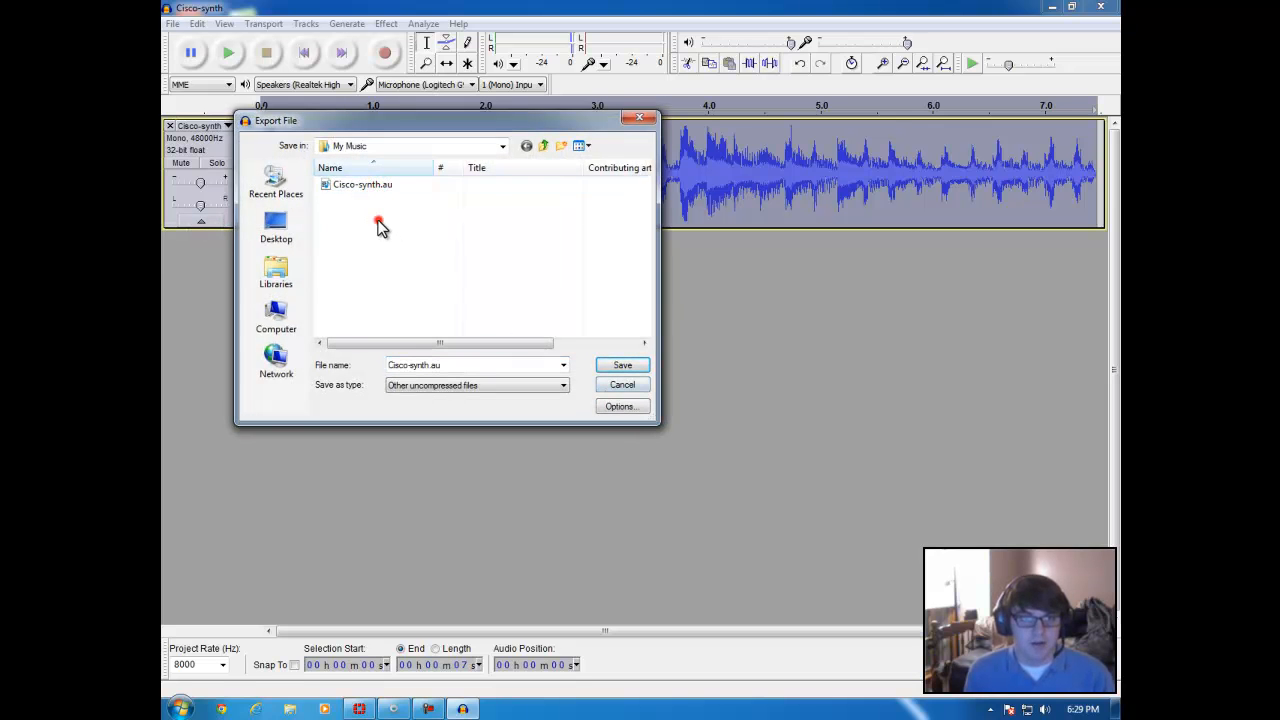
double_click(430, 365)
click(432, 365)
text(2)
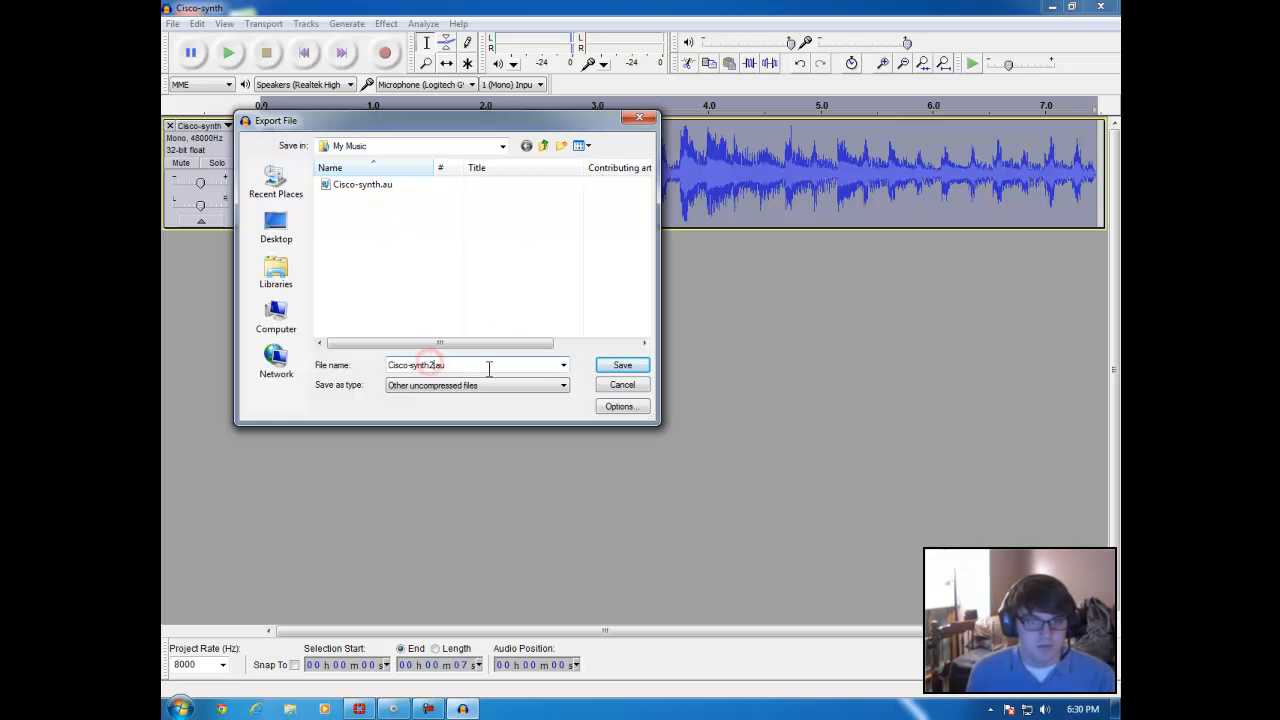
click(468, 364)
double_click(452, 364)
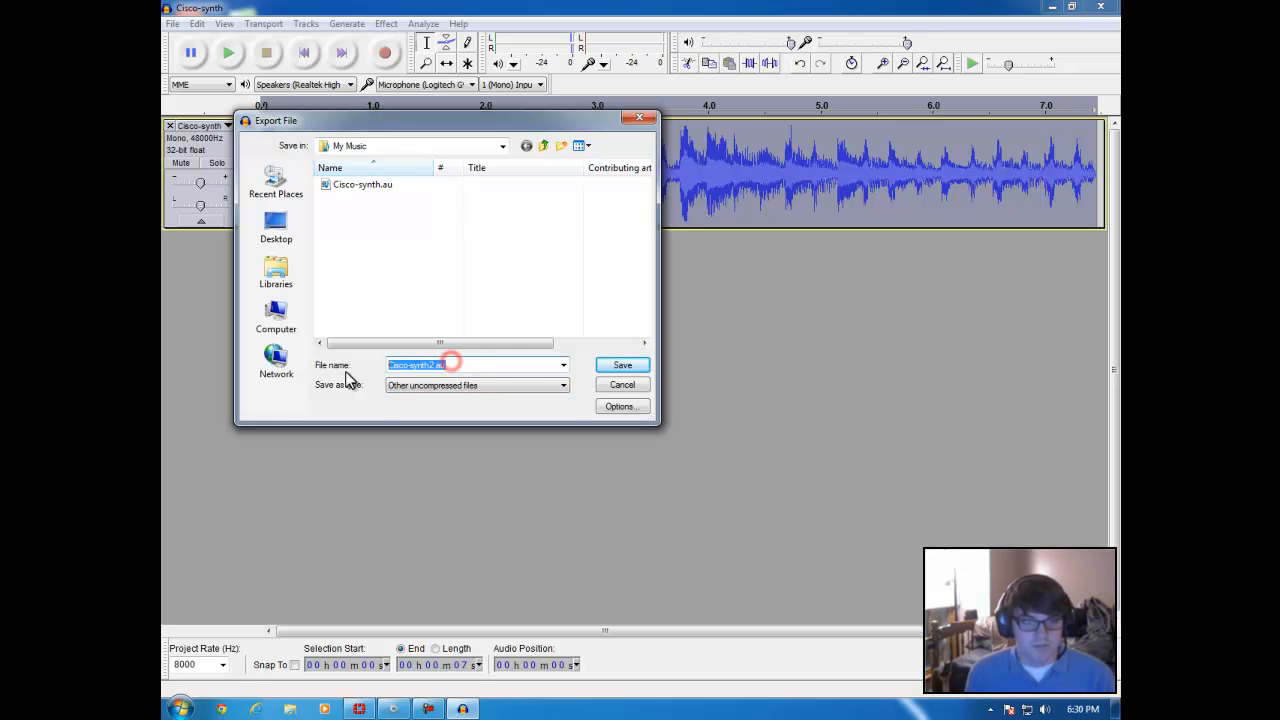
Step: Export the audio as other uncompressed files with an AU (Sun/NeXT) header and U-Law encoding, leaving the metadata blank
click(471, 386)
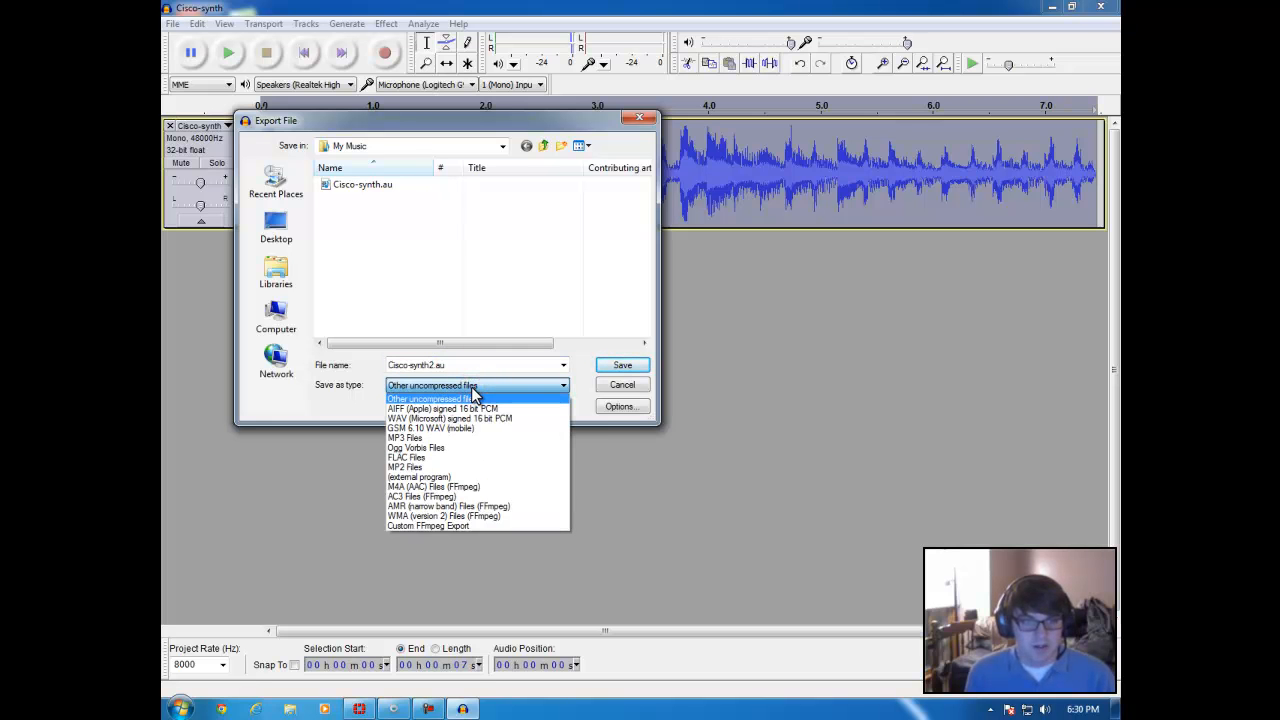
click(473, 398)
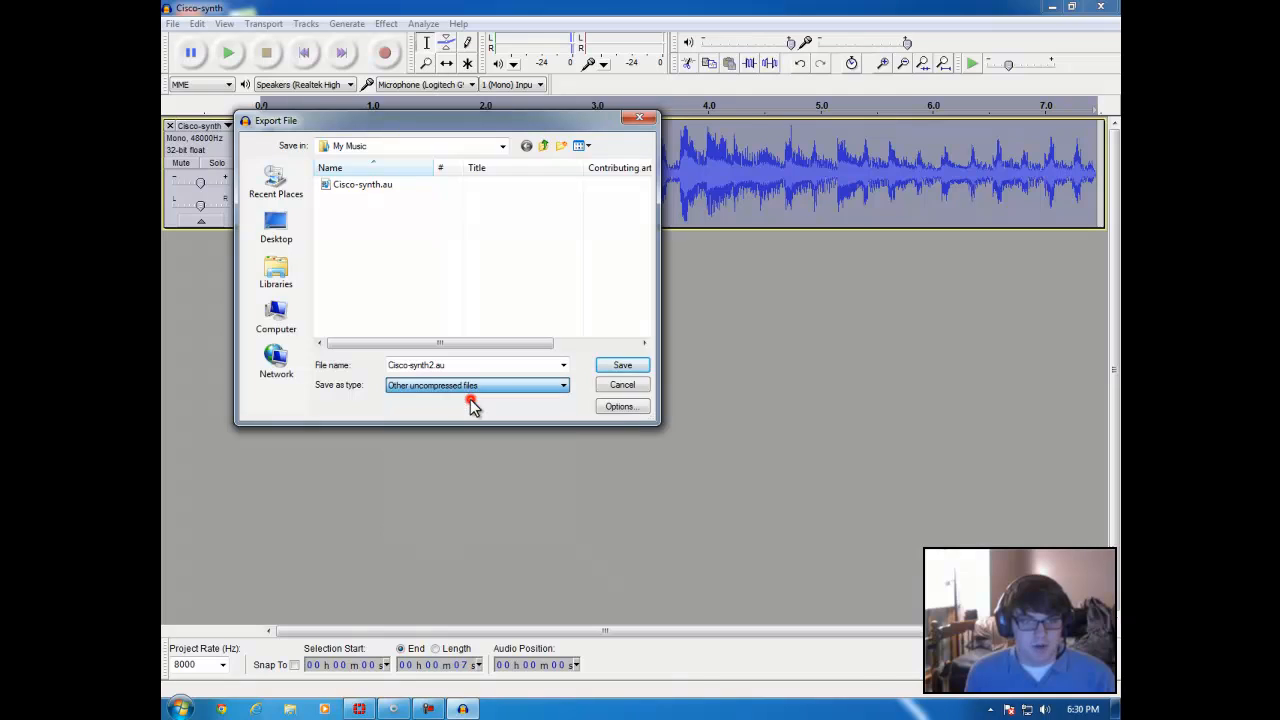
click(617, 408)
click(605, 326)
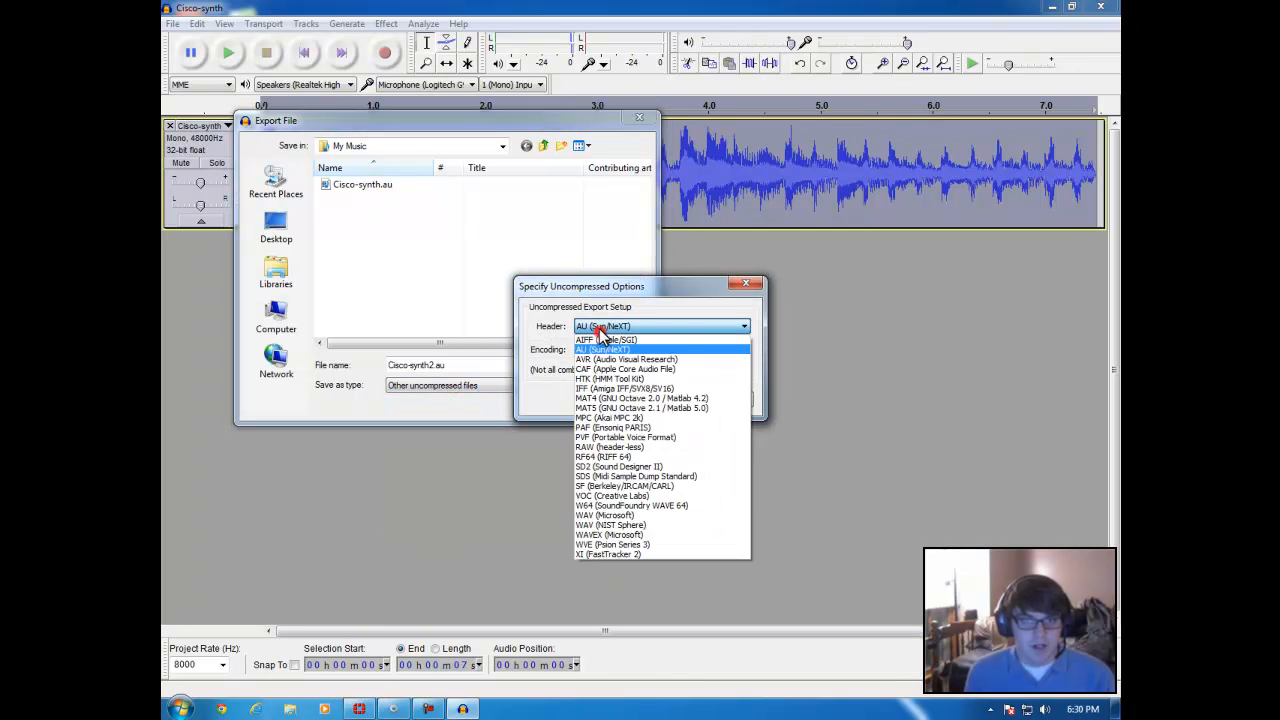
click(596, 348)
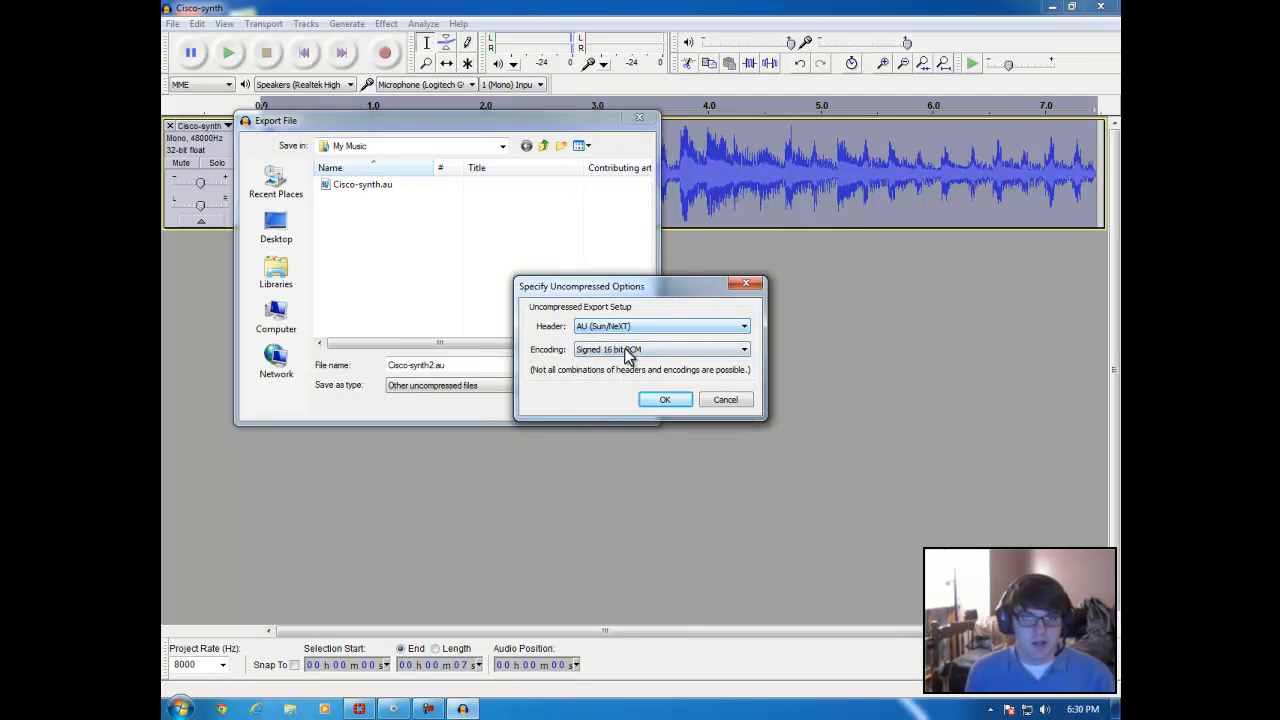
click(630, 352)
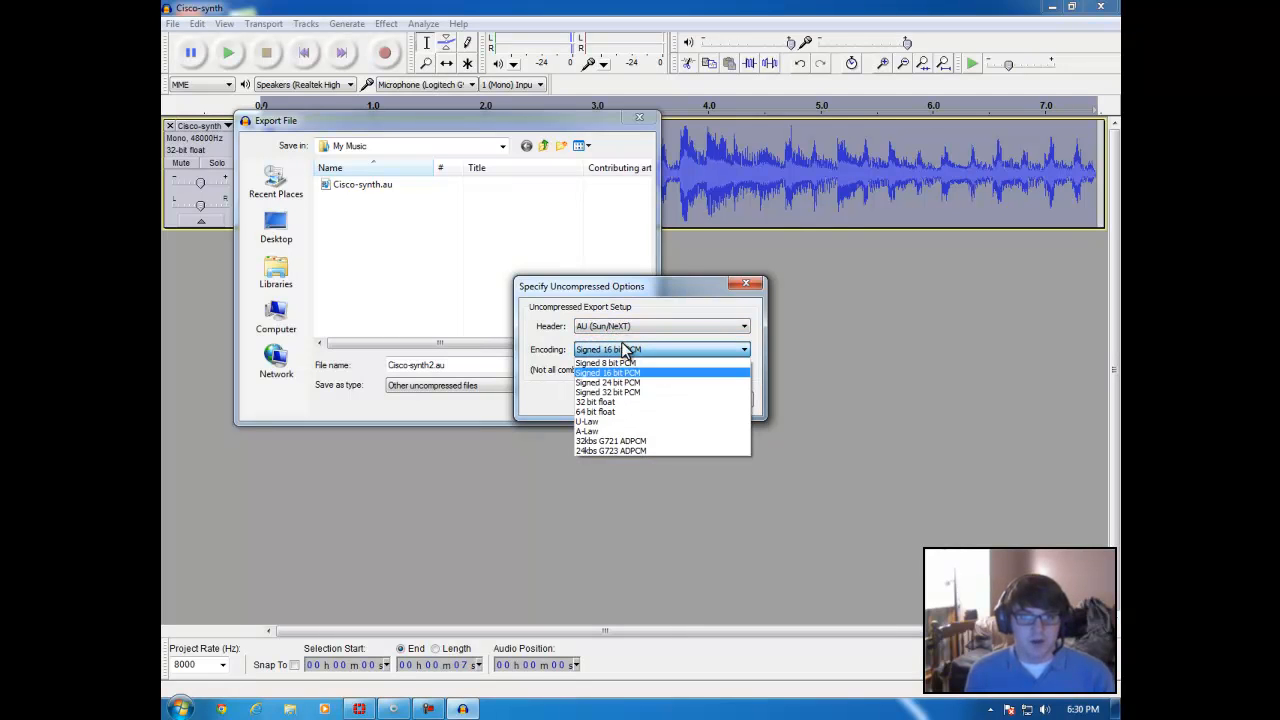
click(617, 424)
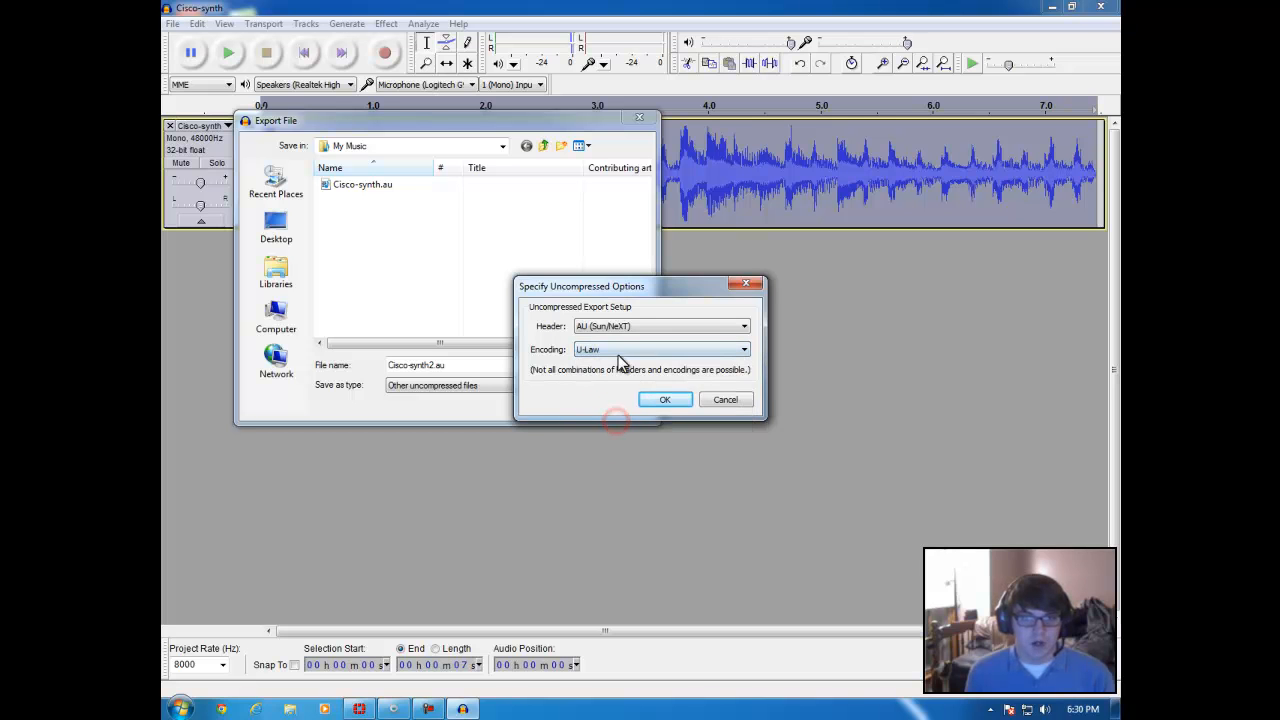
click(662, 400)
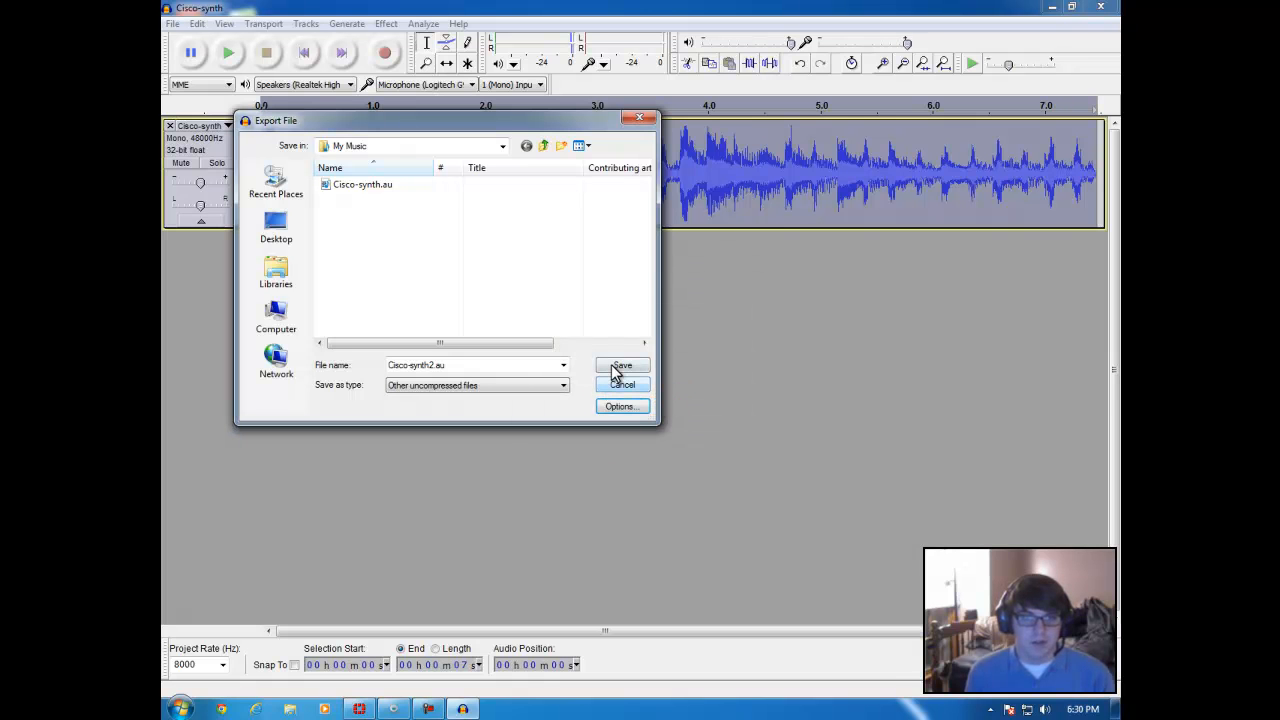
click(614, 368)
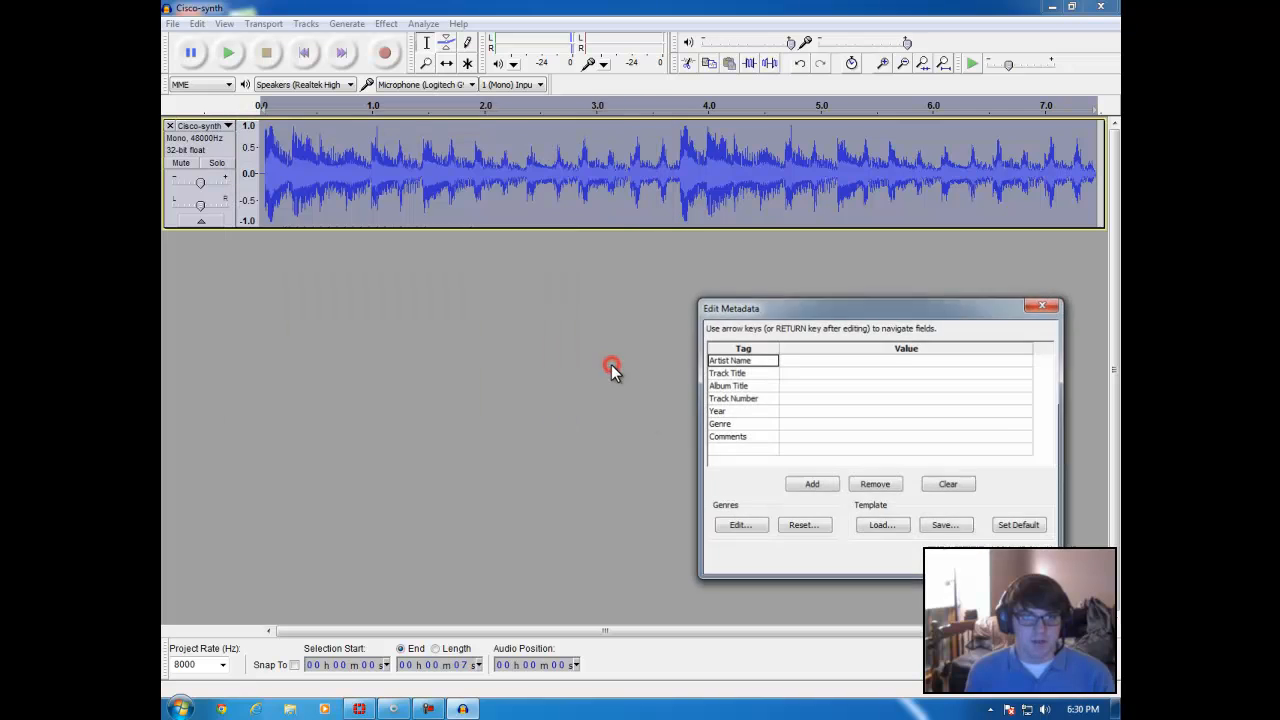
click(953, 559)
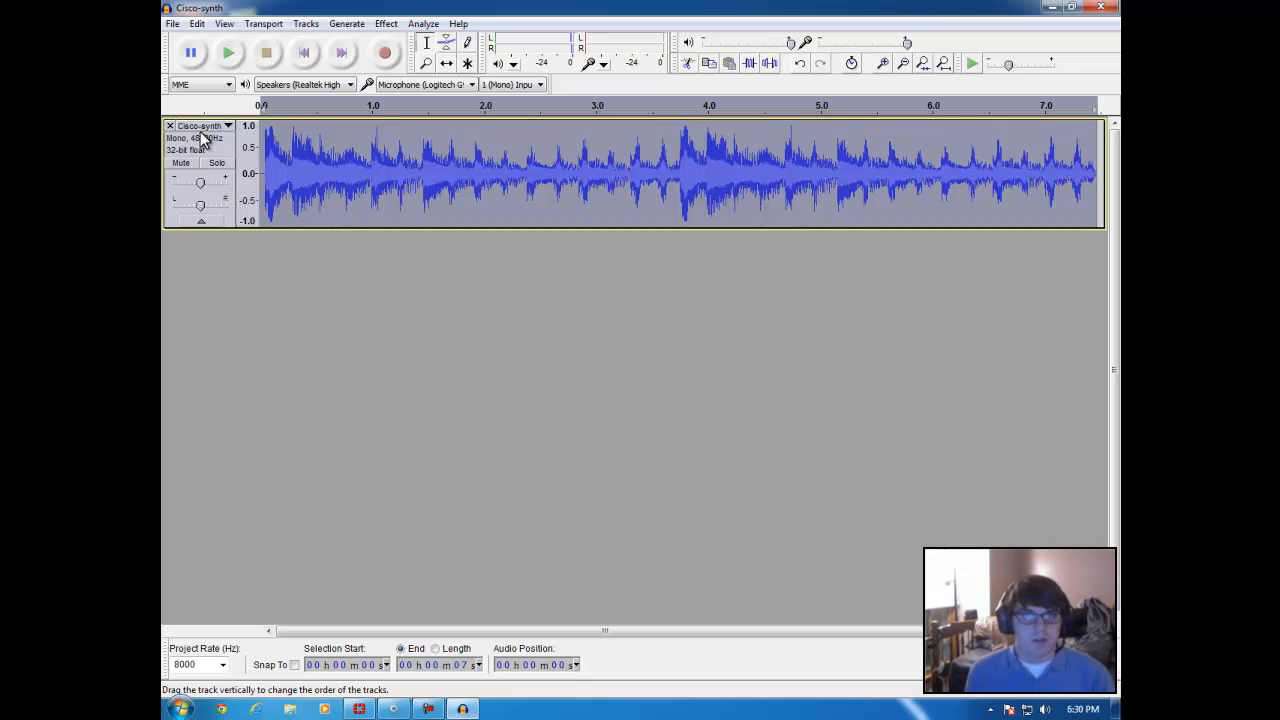
Step: Review the available project rates without changing the setting, and briefly play the beginning of the mono Cisco-synth track
click(222, 665)
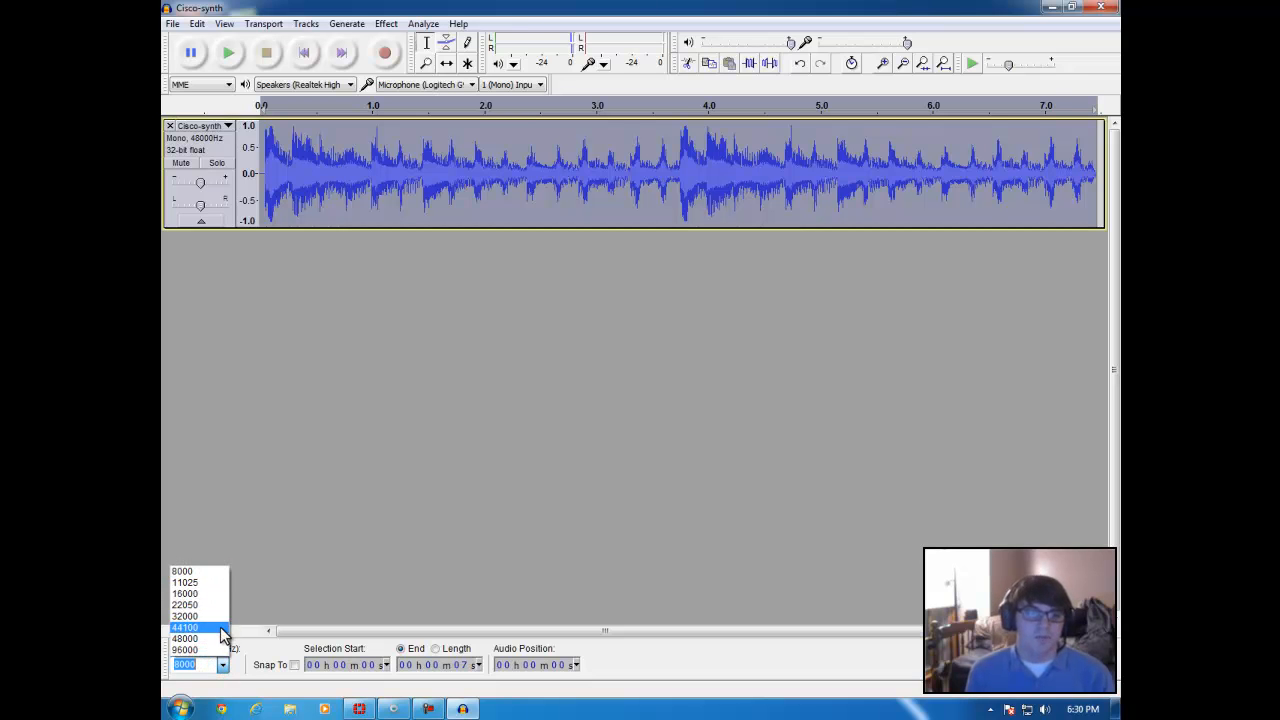
click(281, 504)
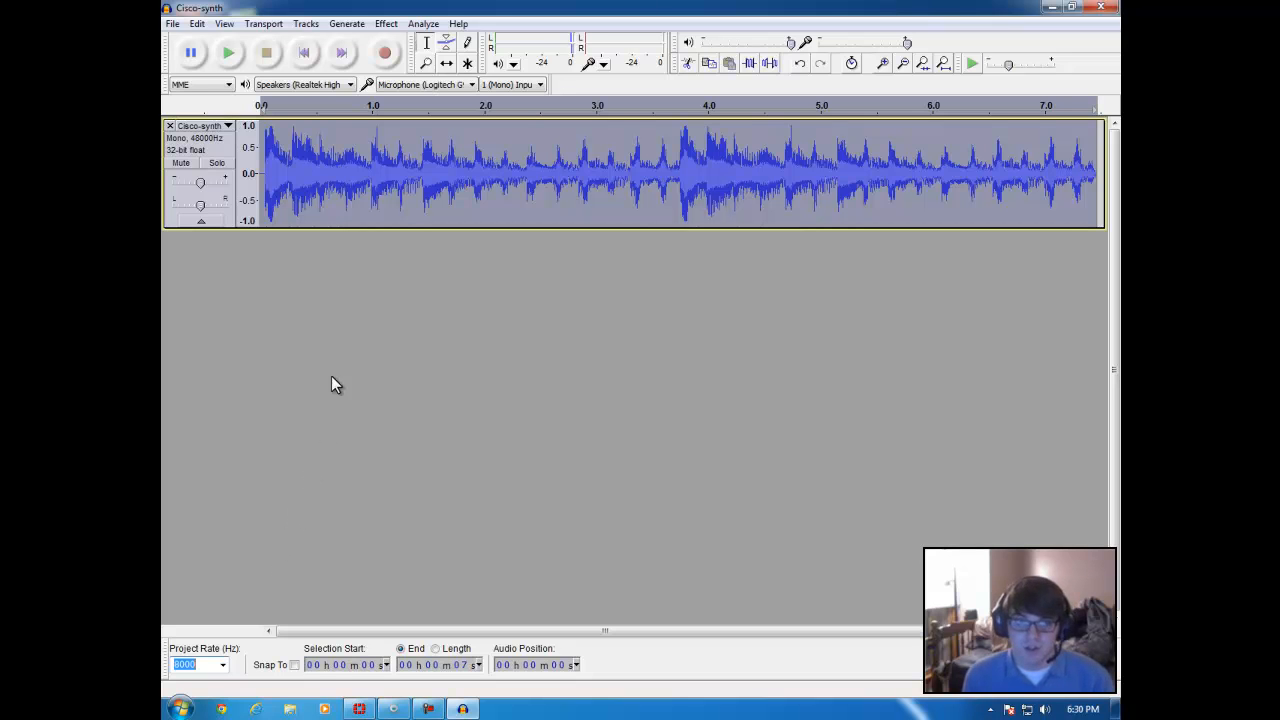
click(229, 54)
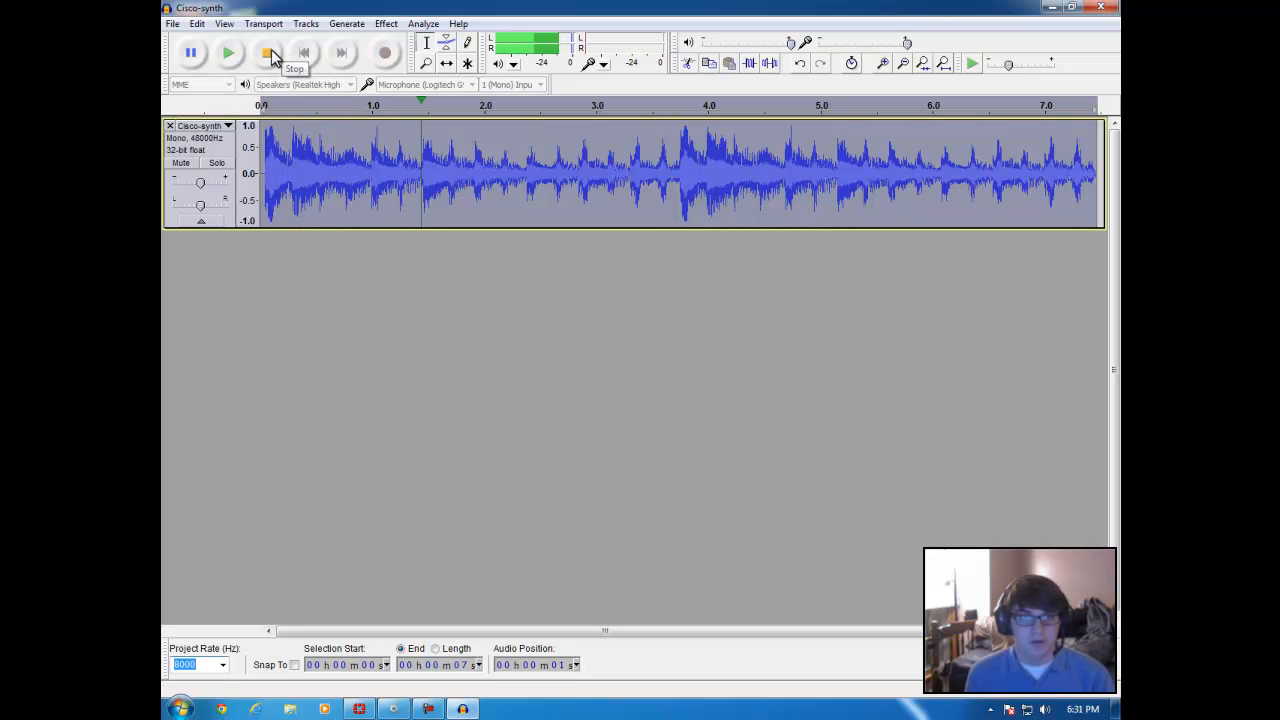
click(268, 52)
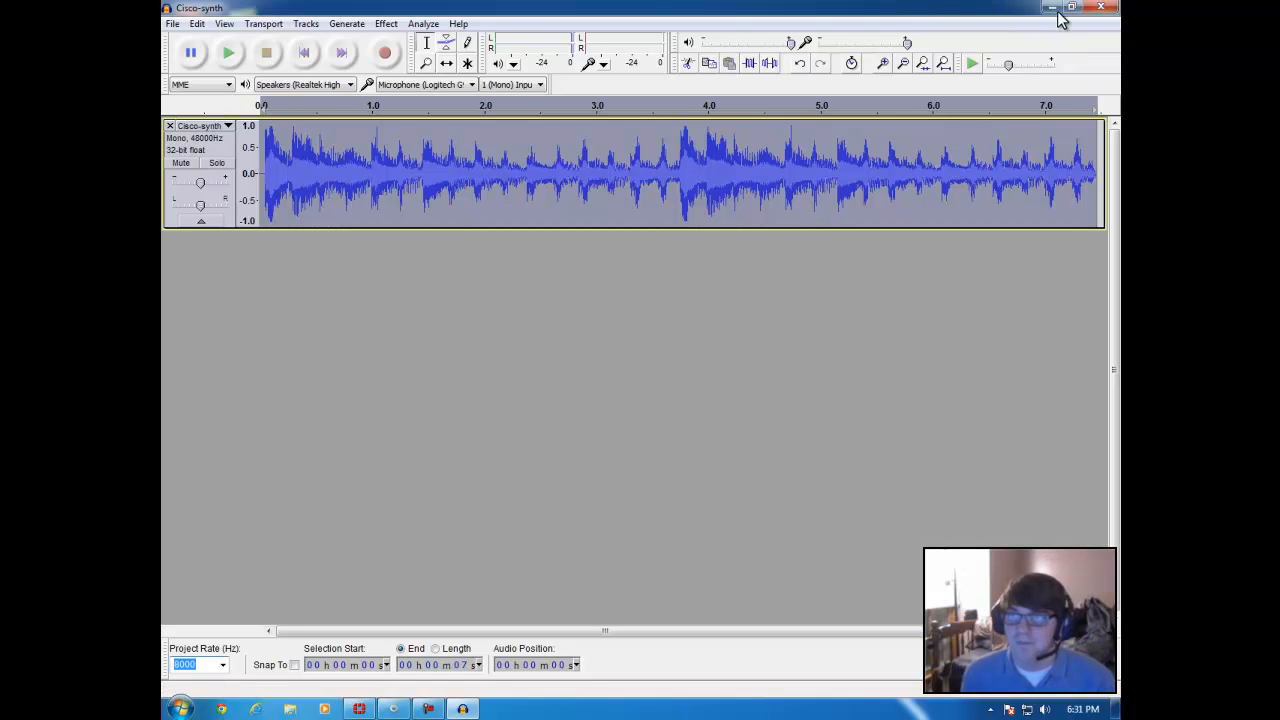
Step: Close the Cisco-synth project and discard its unsaved changes
click(1100, 7)
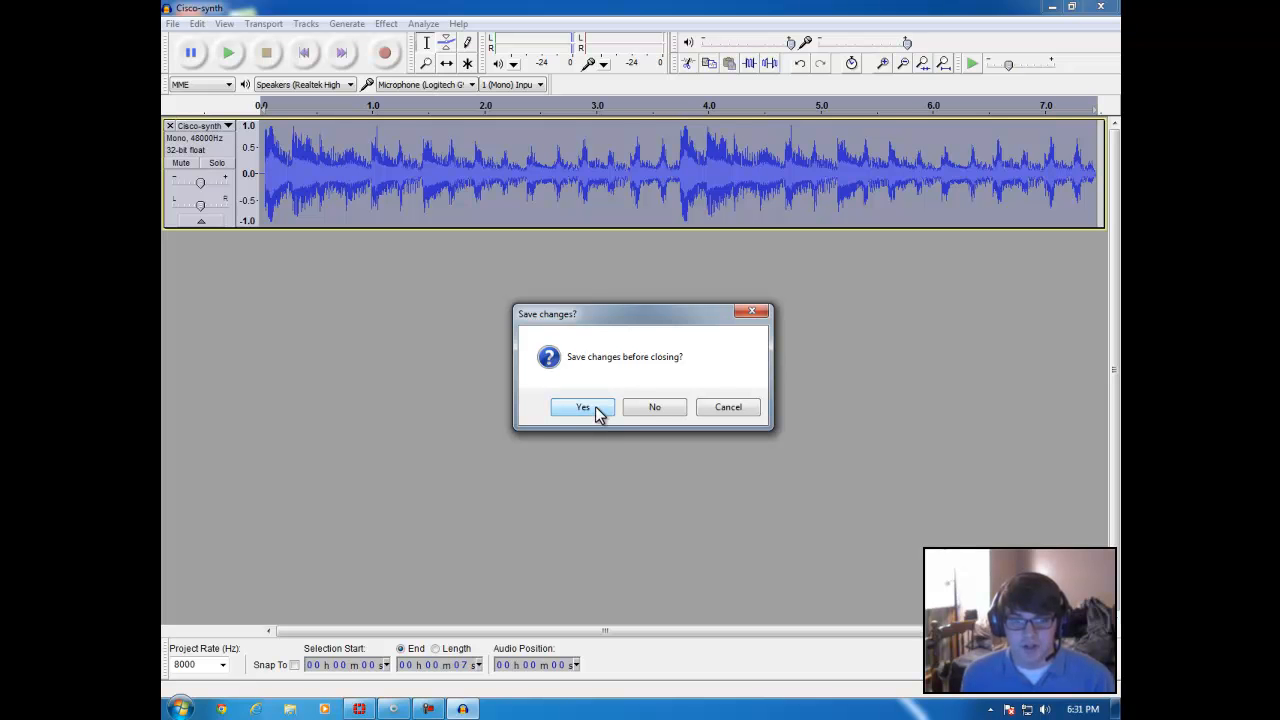
click(655, 409)
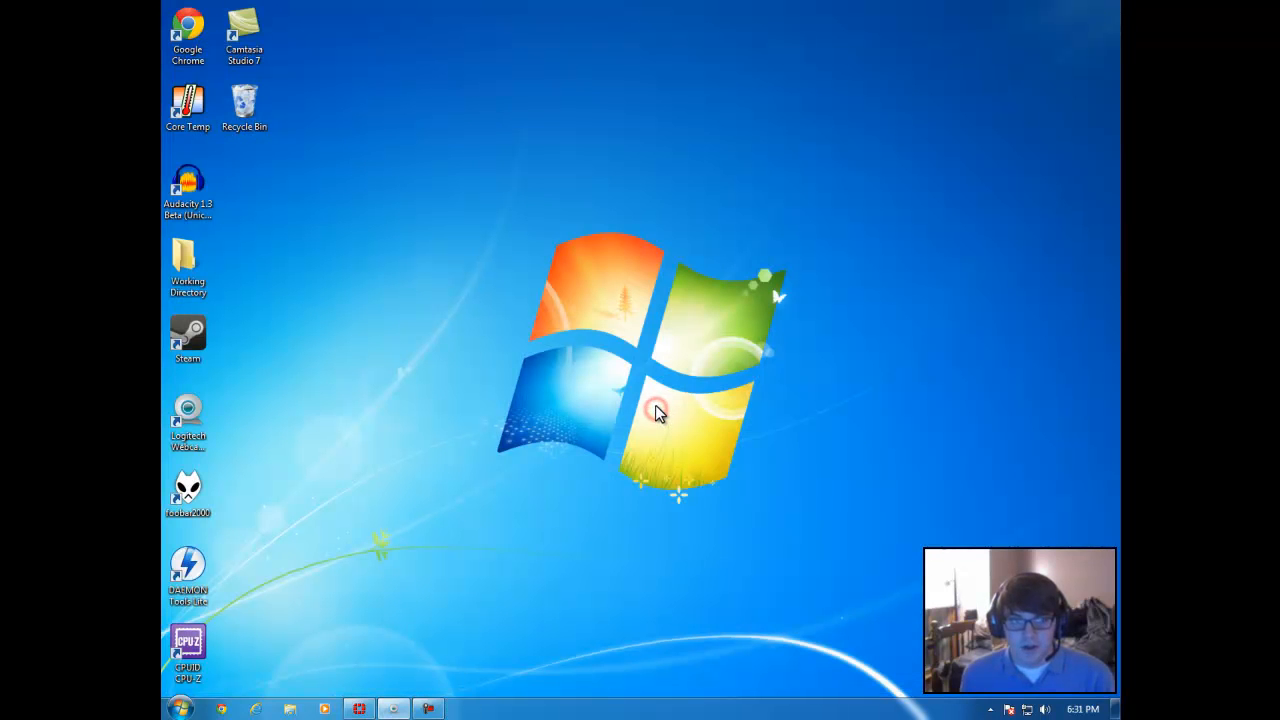